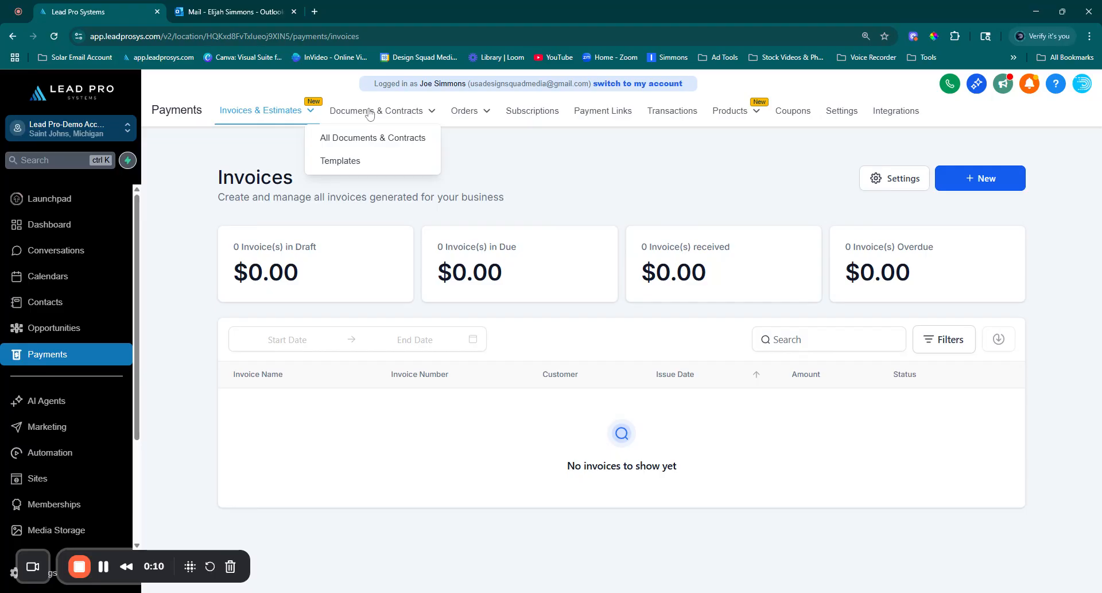
# Create a new template for documents and contracts in the Payments area.
pyautogui.click(345, 162)
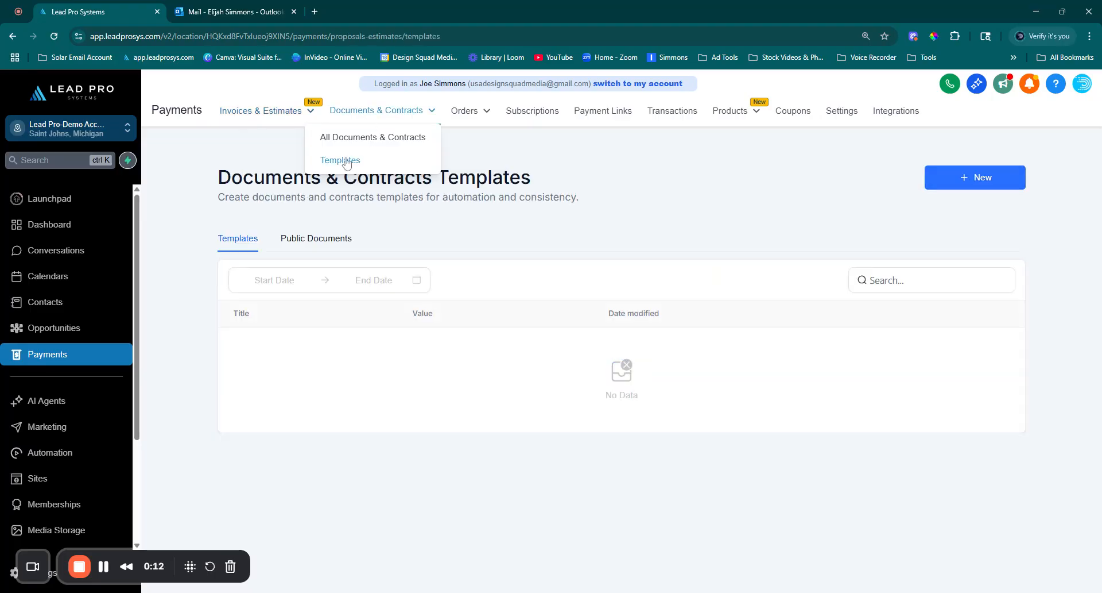
pyautogui.click(979, 178)
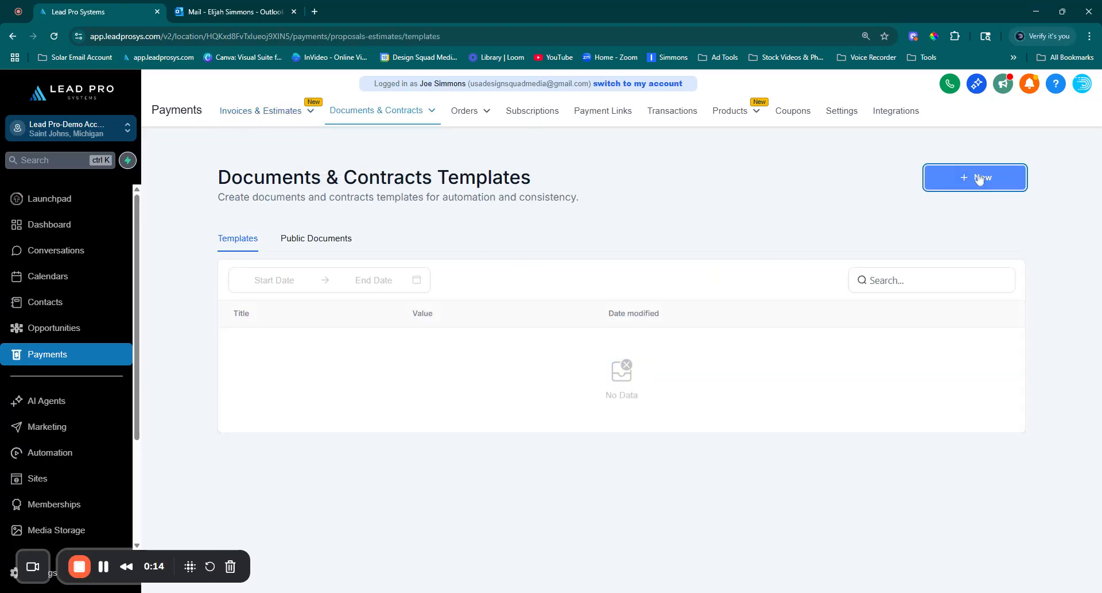
pyautogui.click(956, 235)
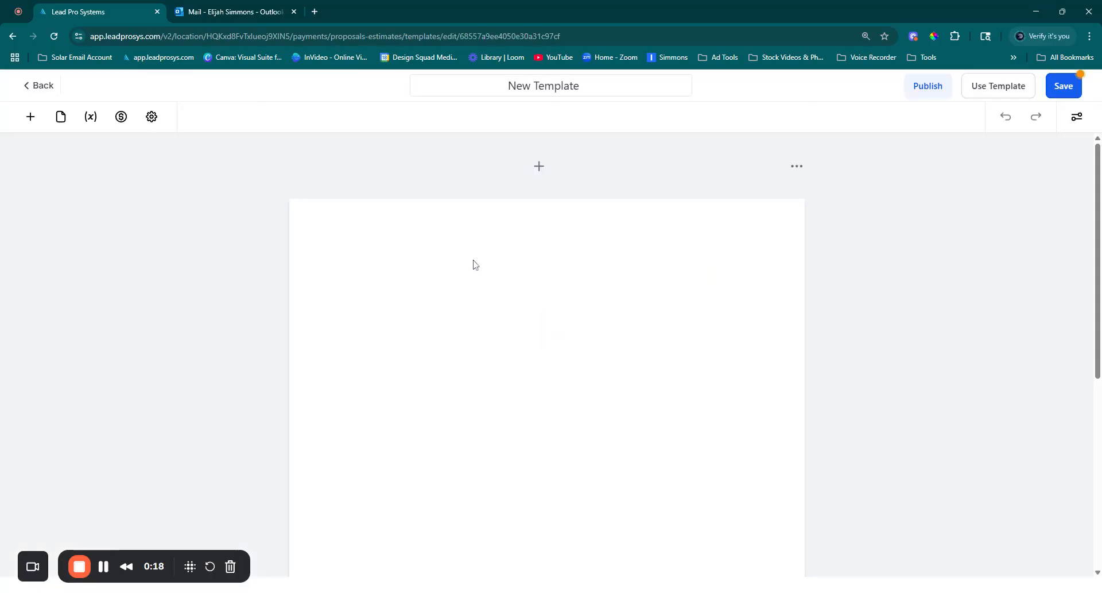
# Add a text block to the page and replace its body placeholder with the message starting "Thank you for your recent shed order!".
pyautogui.click(31, 118)
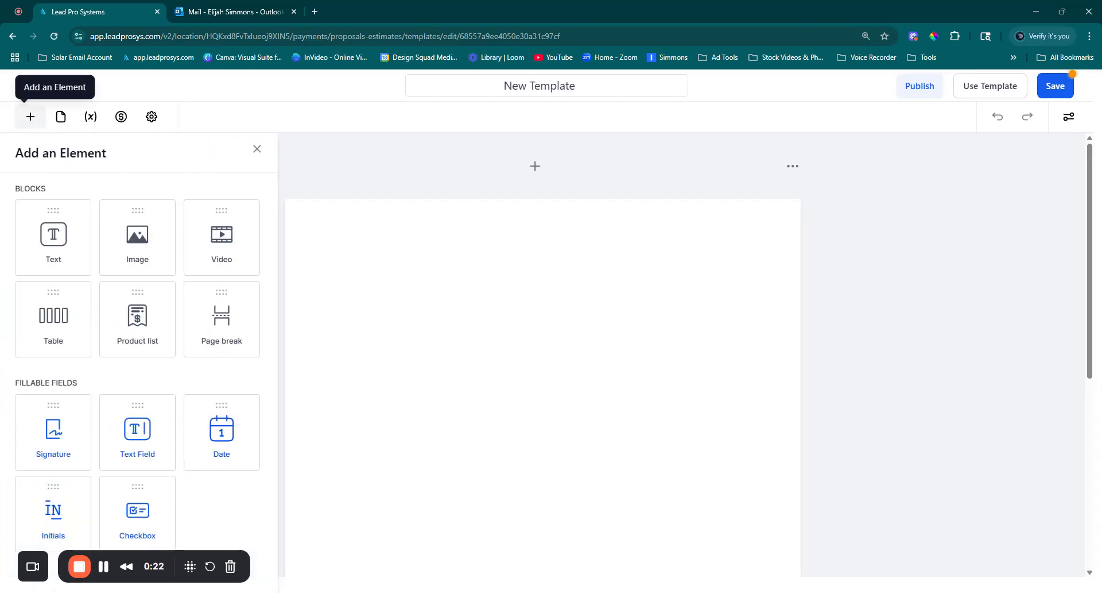
pyautogui.moveTo(53, 233); pyautogui.dragTo(60, 236)
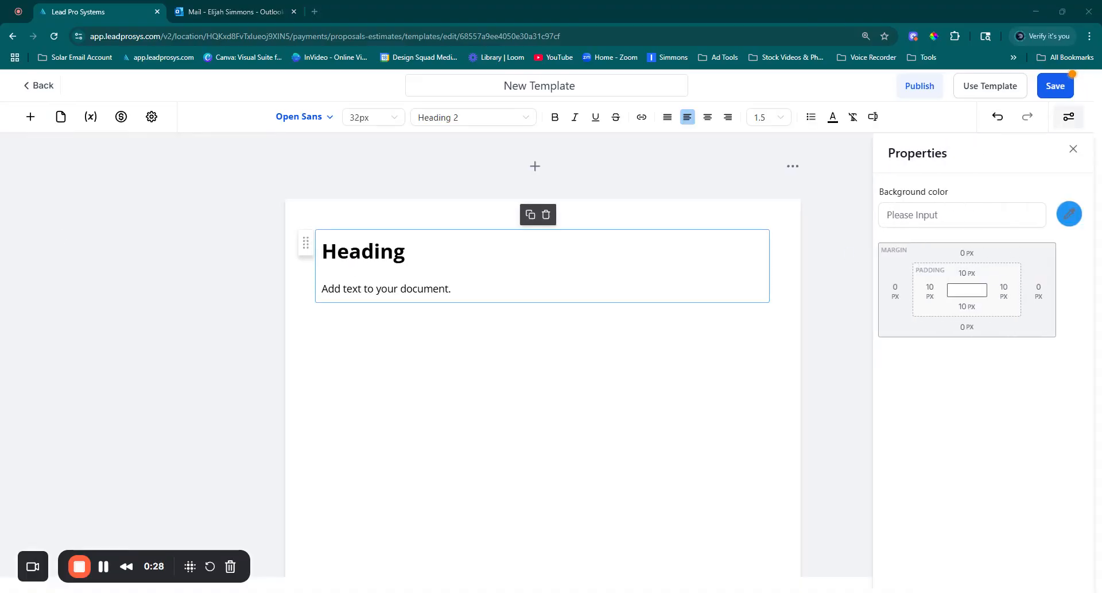
pyautogui.moveTo(449, 288); pyautogui.dragTo(322, 271)
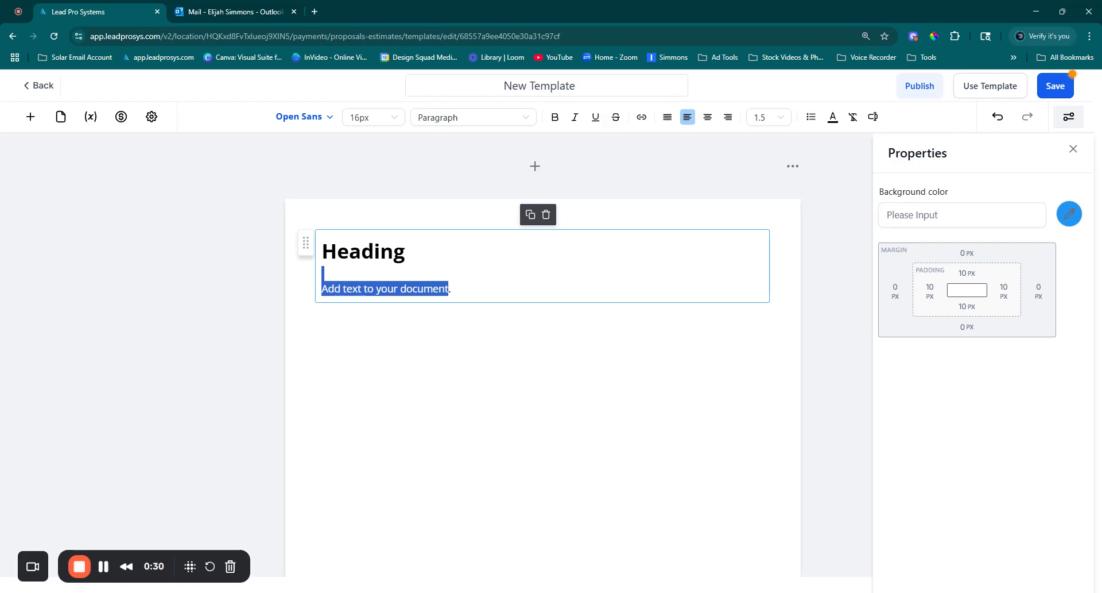
pyautogui.click(323, 273)
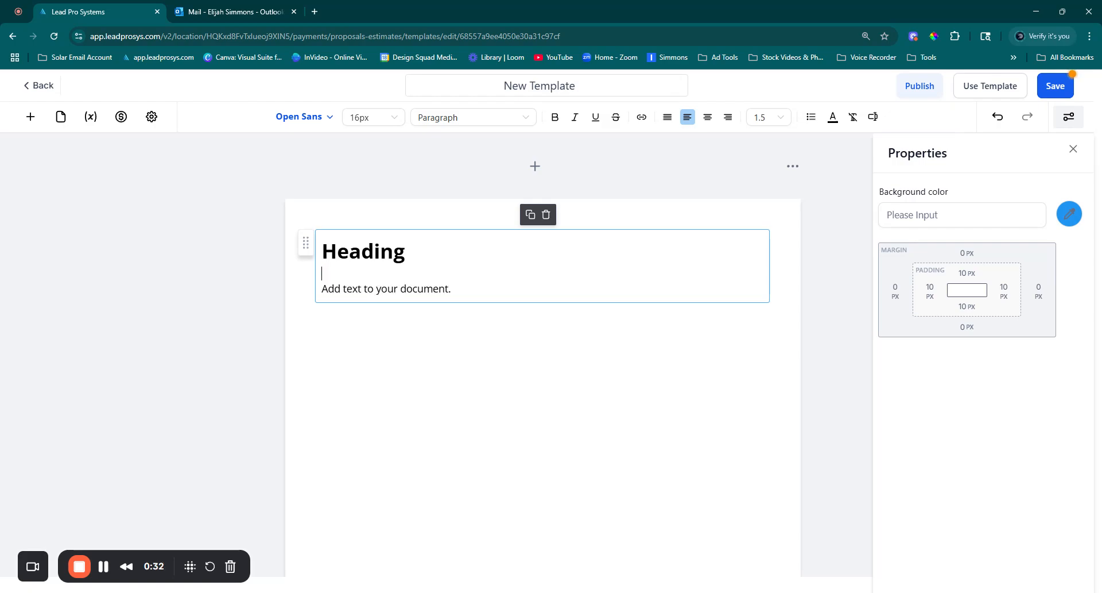
pyautogui.moveTo(321, 288); pyautogui.dragTo(451, 288)
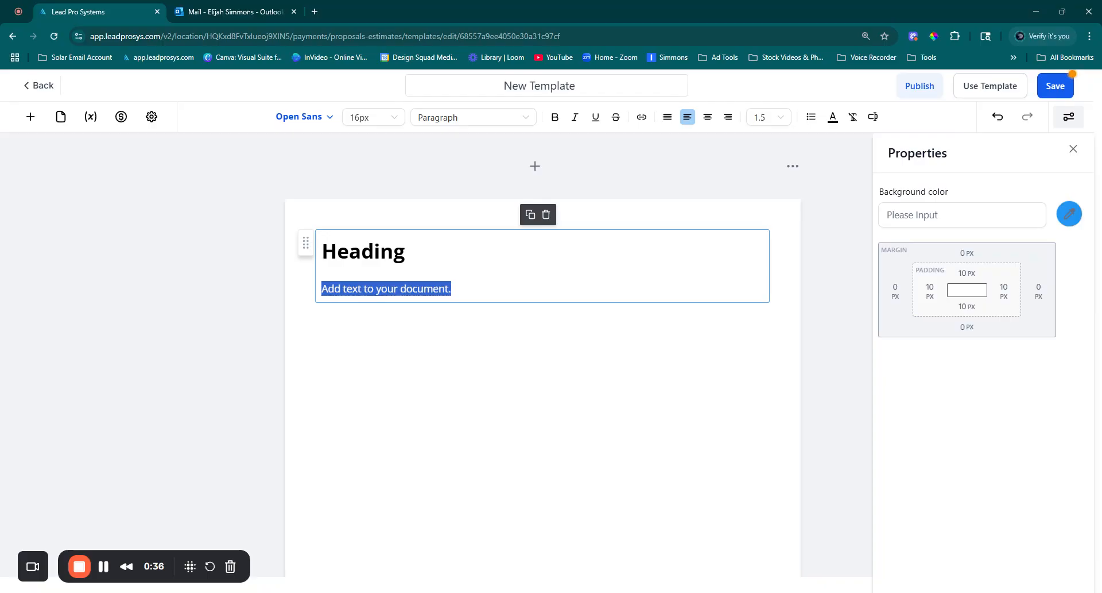
pyautogui.write('Thank you for your recent shed order! Attached is your purchase agreement for review. Please take a moment to look it over and sign when ready.  If you have any questions or need clarification on any part of the agreement, feel free to reach out.  We’re excited to get started on your shed!  Best regards, [Your Name] [Company Name]')
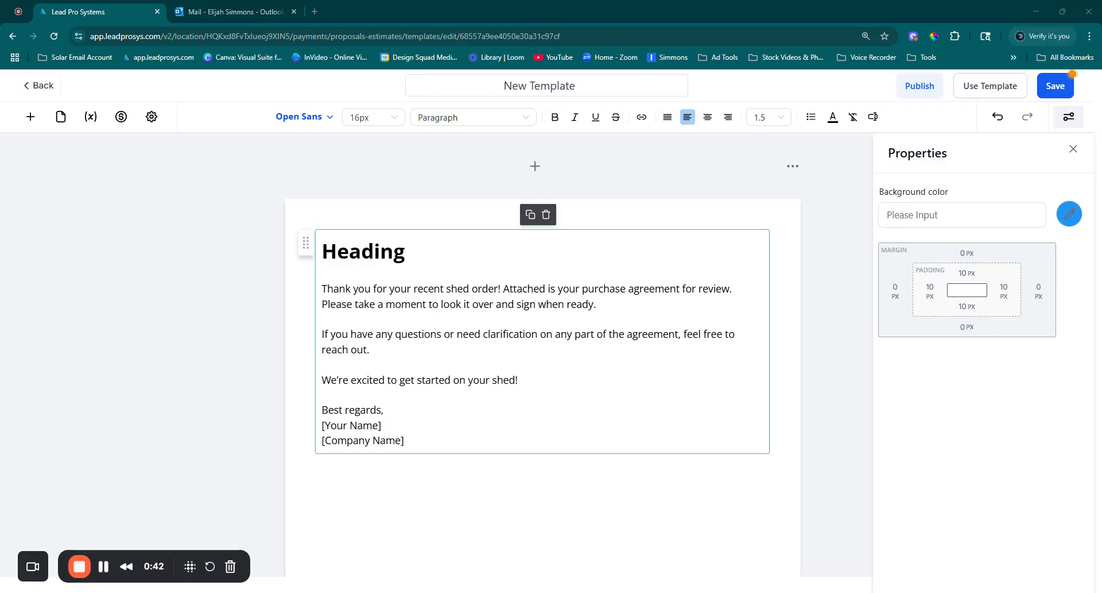
# Replace the block's heading with "Please Review and Sign Your Shed Purchase Agreement".
pyautogui.click(405, 251)
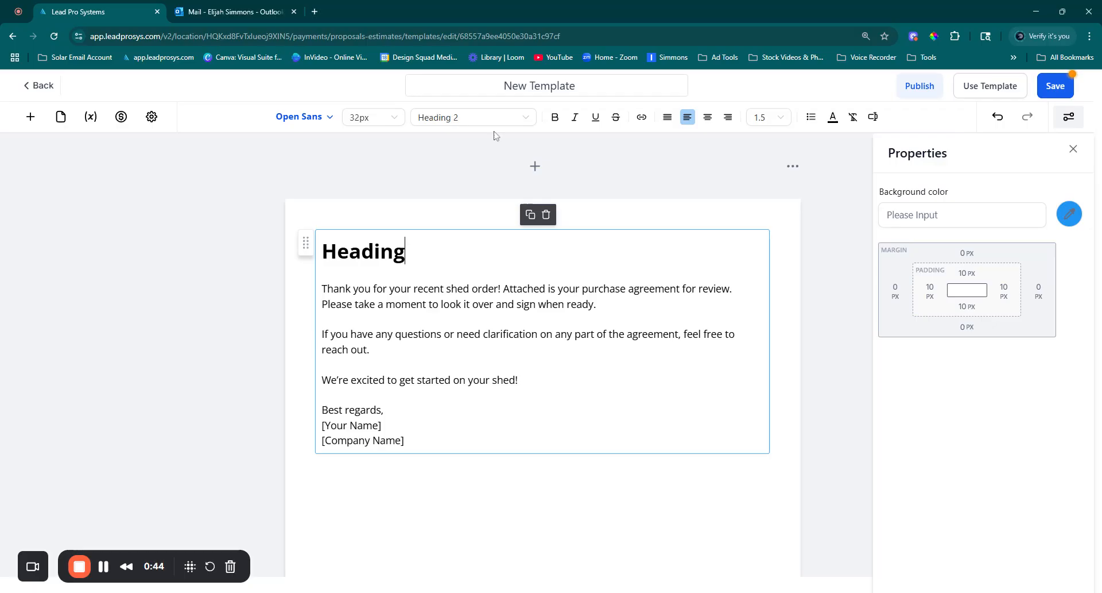
pyautogui.hotkey('shift', 'Left')
pyautogui.hotkey('shift', 'Left')
pyautogui.hotkey('shift', 'Left')
pyautogui.hotkey('shift', 'Left')
pyautogui.hotkey('shift', 'Left')
pyautogui.hotkey('shift', 'Left')
pyautogui.hotkey('shift', 'Left')
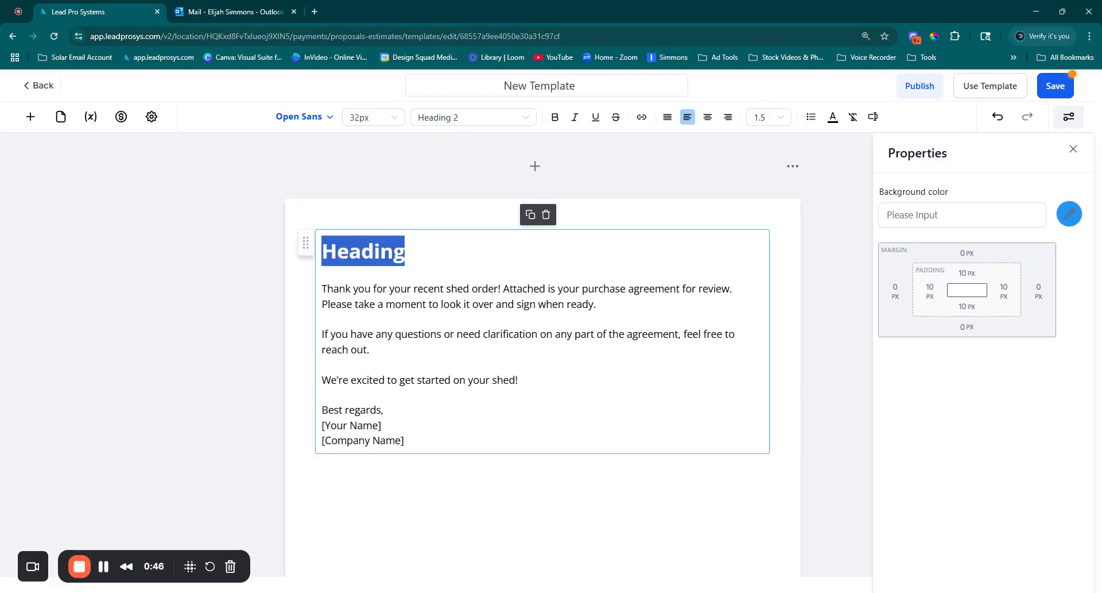
pyautogui.write('Please Review and Sign Your Shed Purchase Agreement')
# Insert the greeting "Hi {{contact.first_name}}," above the message using the contact's First Name custom value, followed by a blank line.
pyautogui.press('Down')
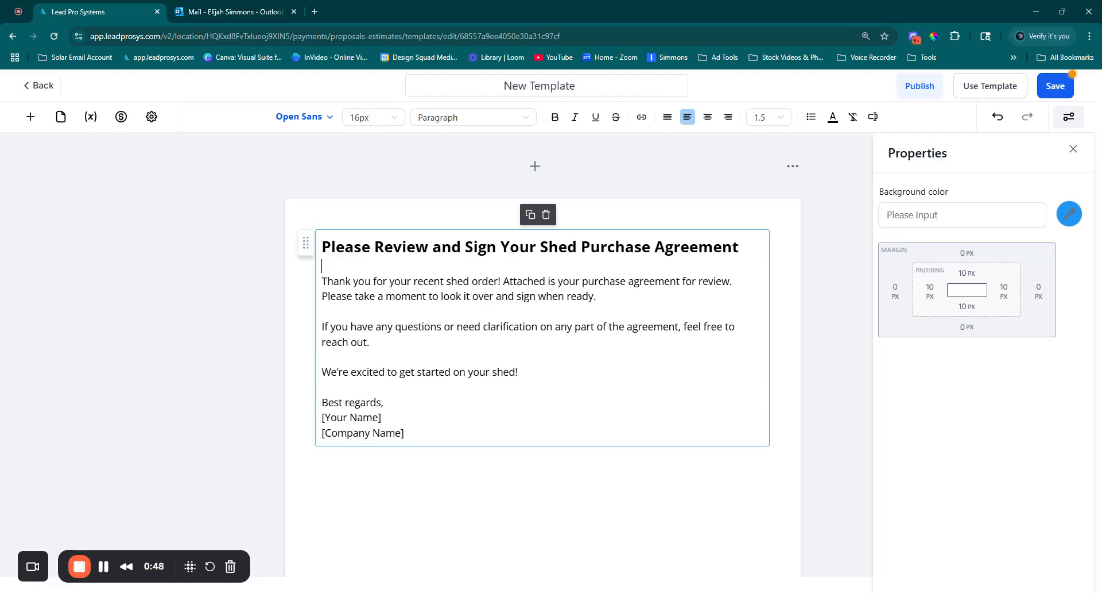
pyautogui.press('Return')
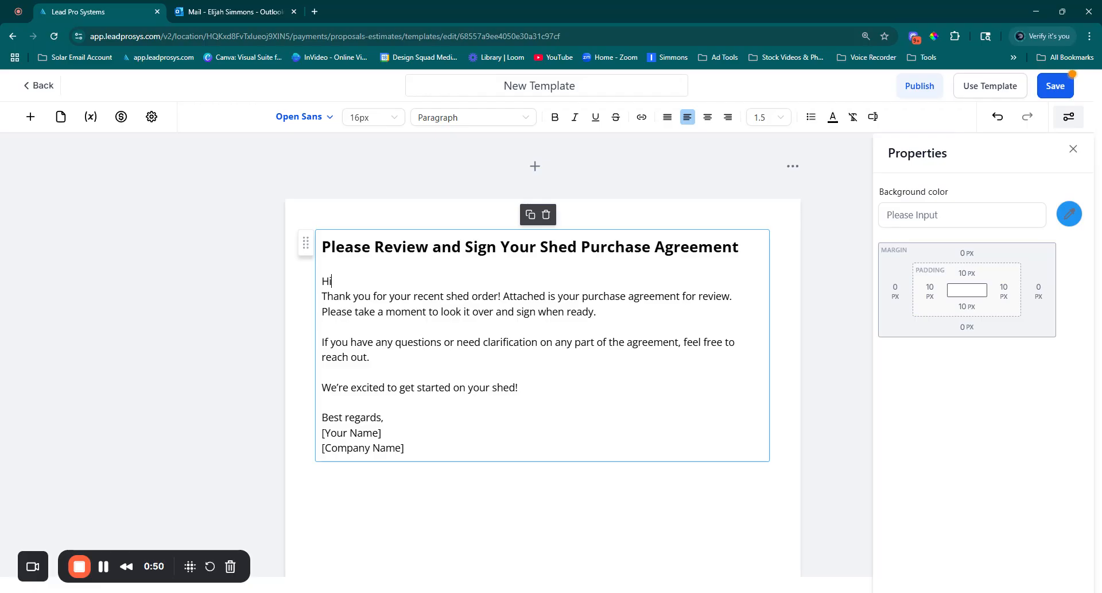
pyautogui.click(873, 116)
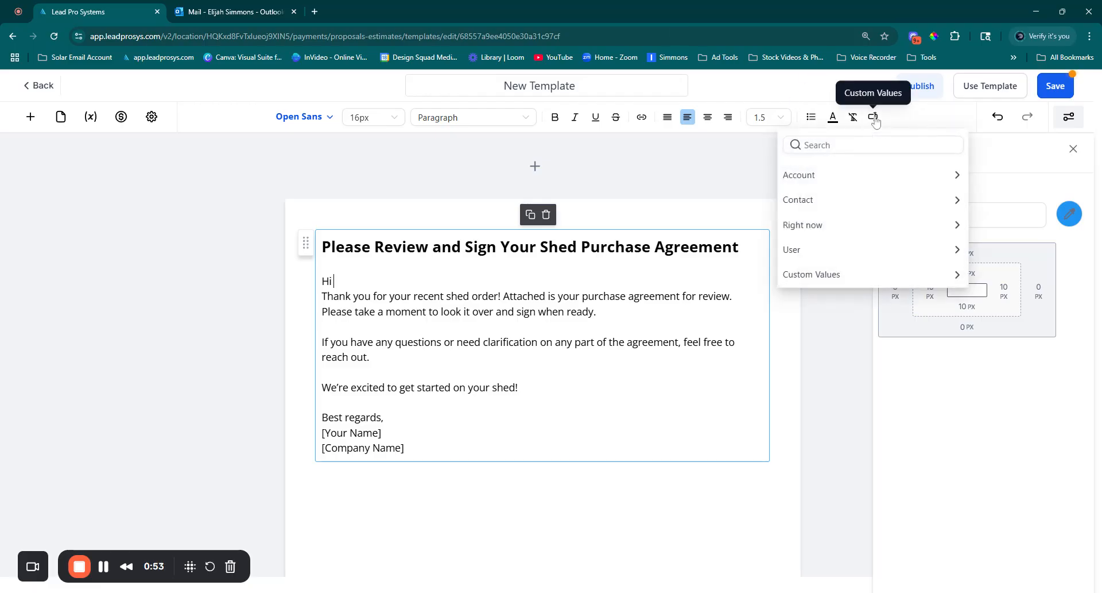
pyautogui.click(850, 200)
pyautogui.click(838, 219)
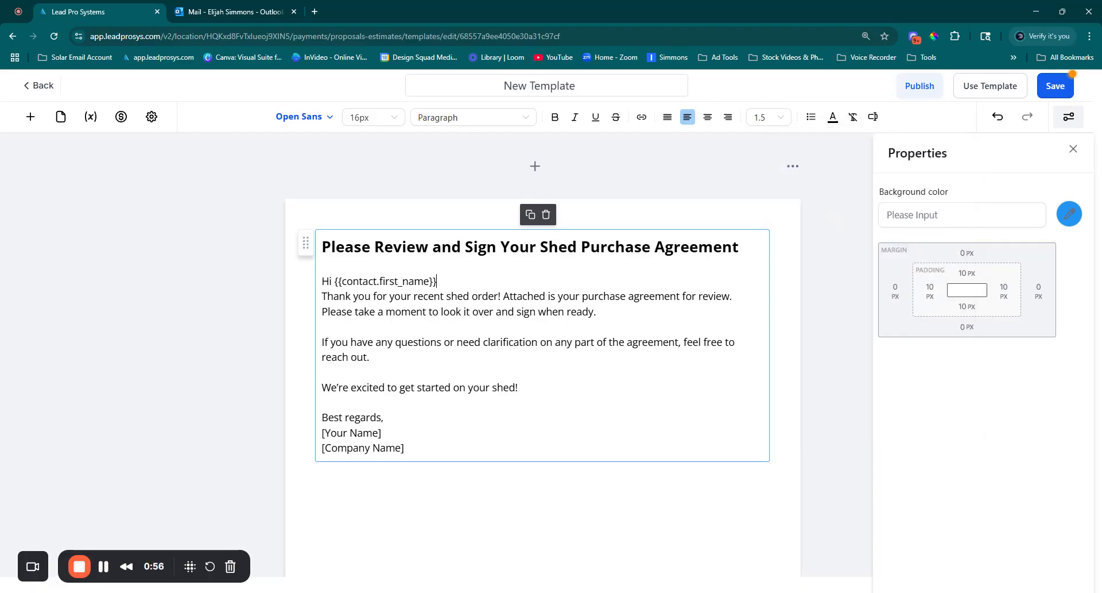
pyautogui.press('Return')
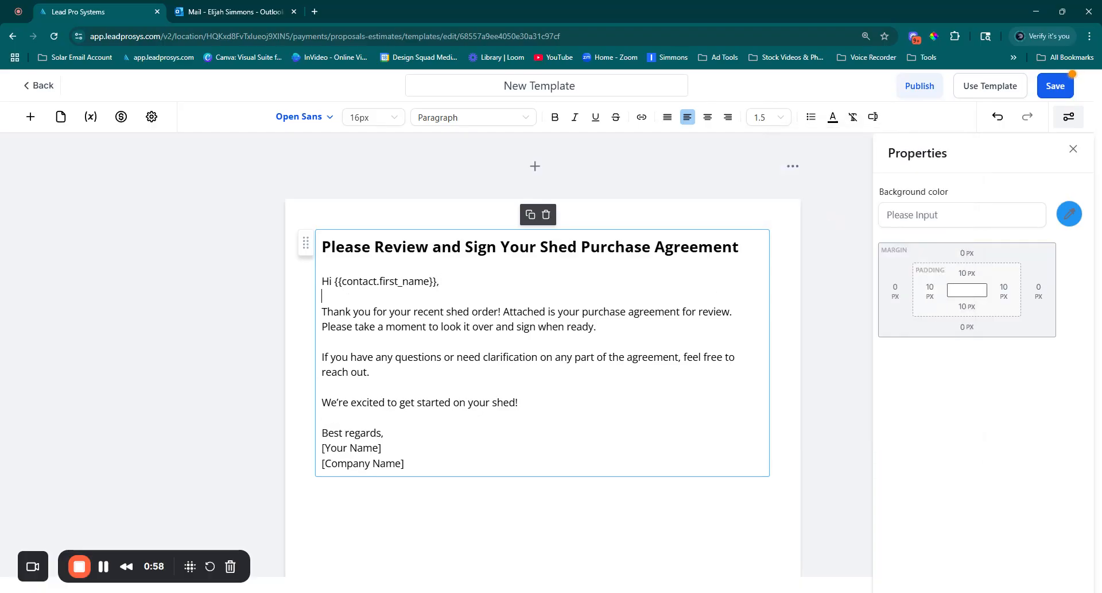
# Replace the [Your Name] placeholder in the sign-off with the user's Full Name custom value.
pyautogui.scroll(-1, 543, 304)
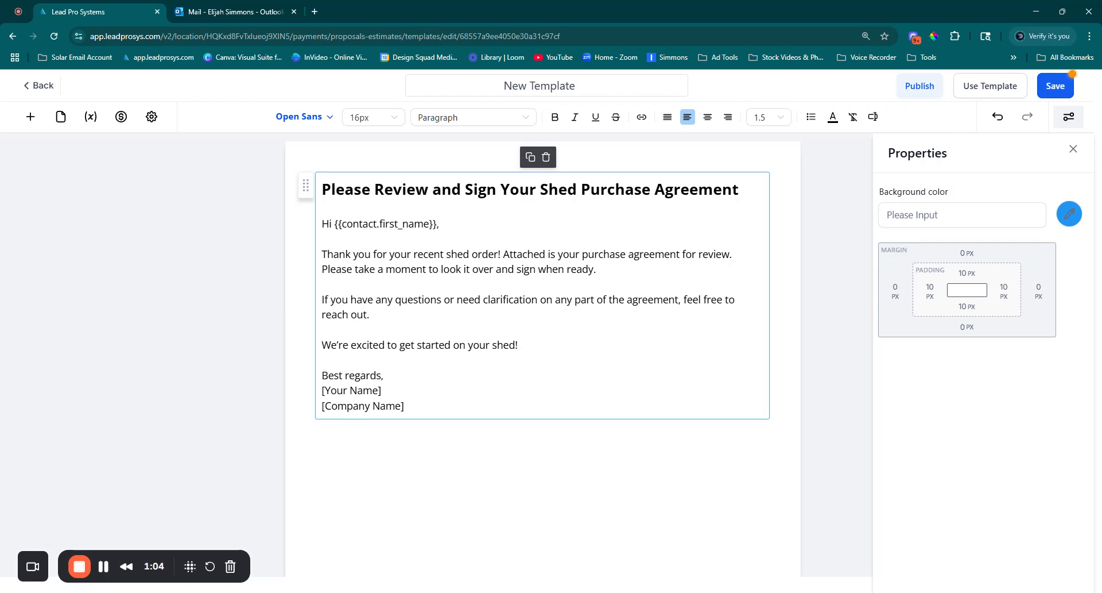
pyautogui.moveTo(379, 390); pyautogui.dragTo(325, 390)
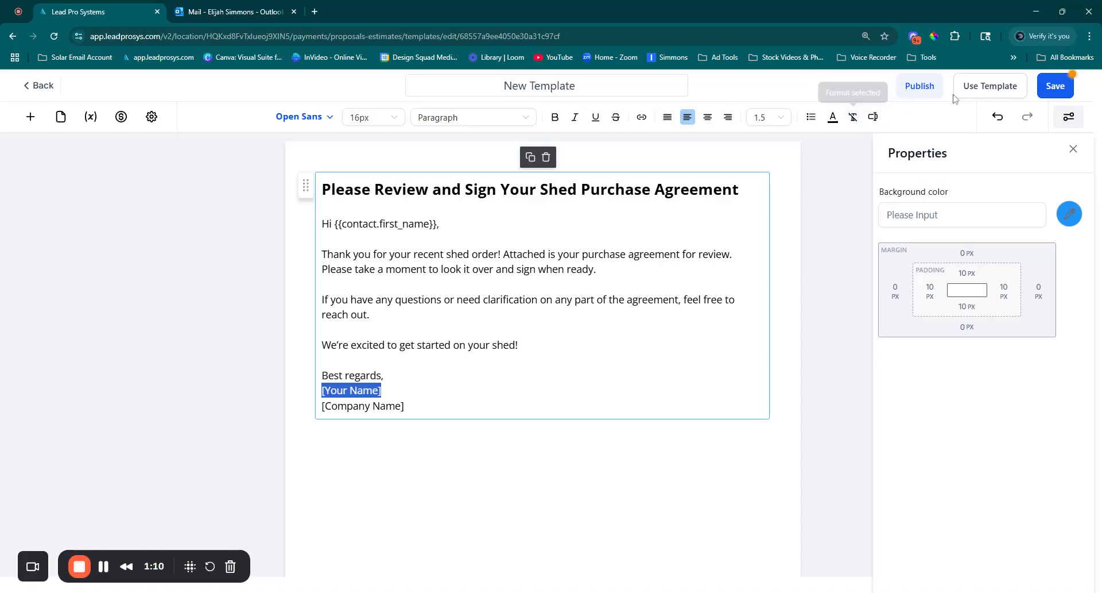
pyautogui.click(872, 118)
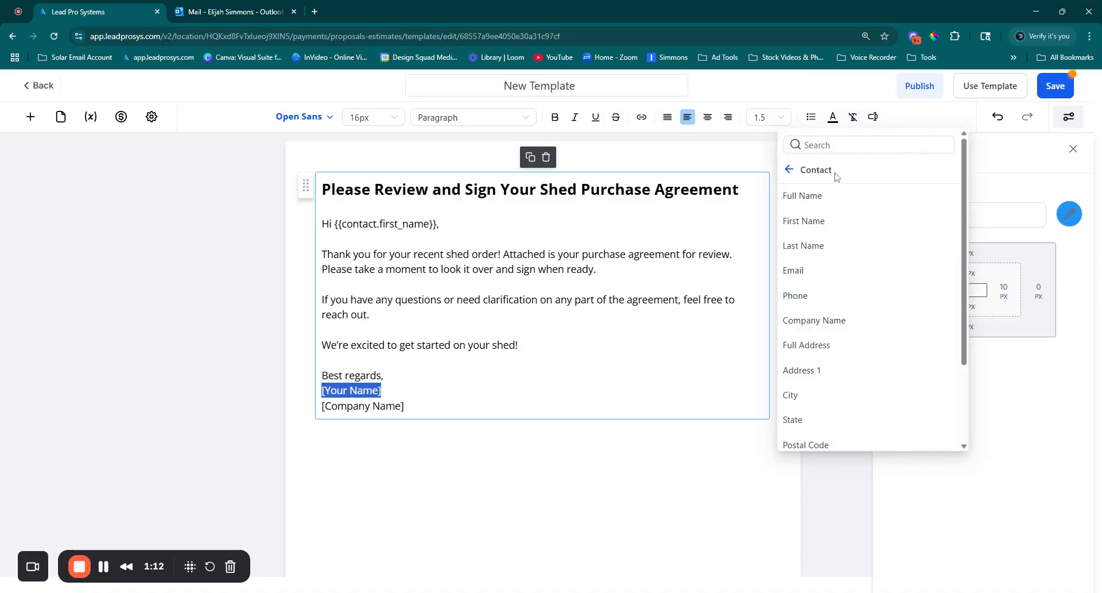
pyautogui.click(791, 174)
pyautogui.click(807, 249)
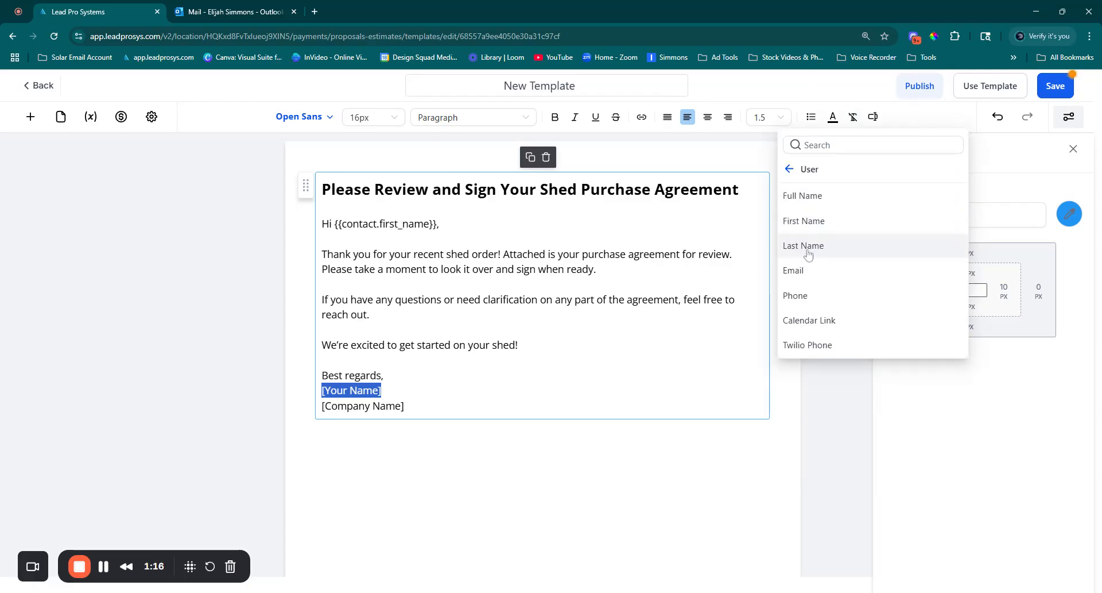
pyautogui.click(805, 201)
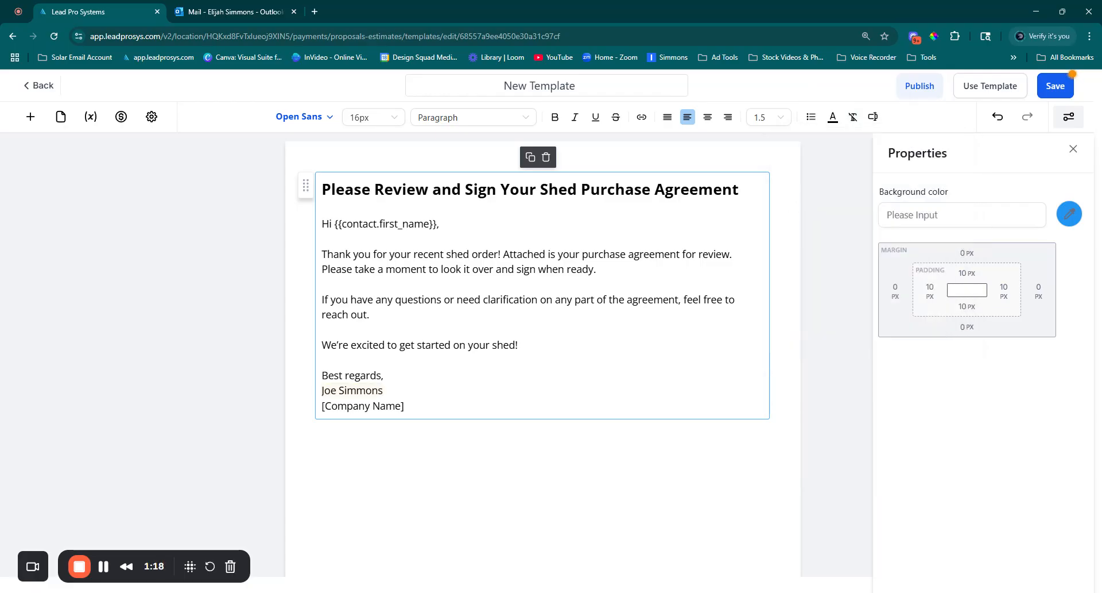
# Replace the [Company Name] placeholder in the sign-off with the account's name custom value.
pyautogui.moveTo(405, 406); pyautogui.dragTo(322, 418)
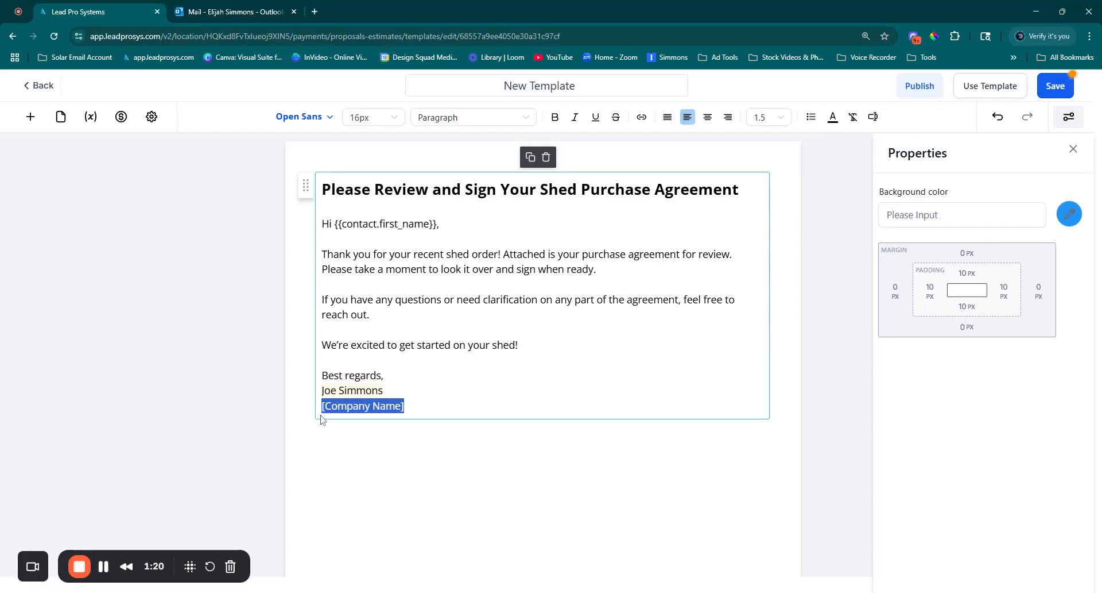
pyautogui.click(872, 118)
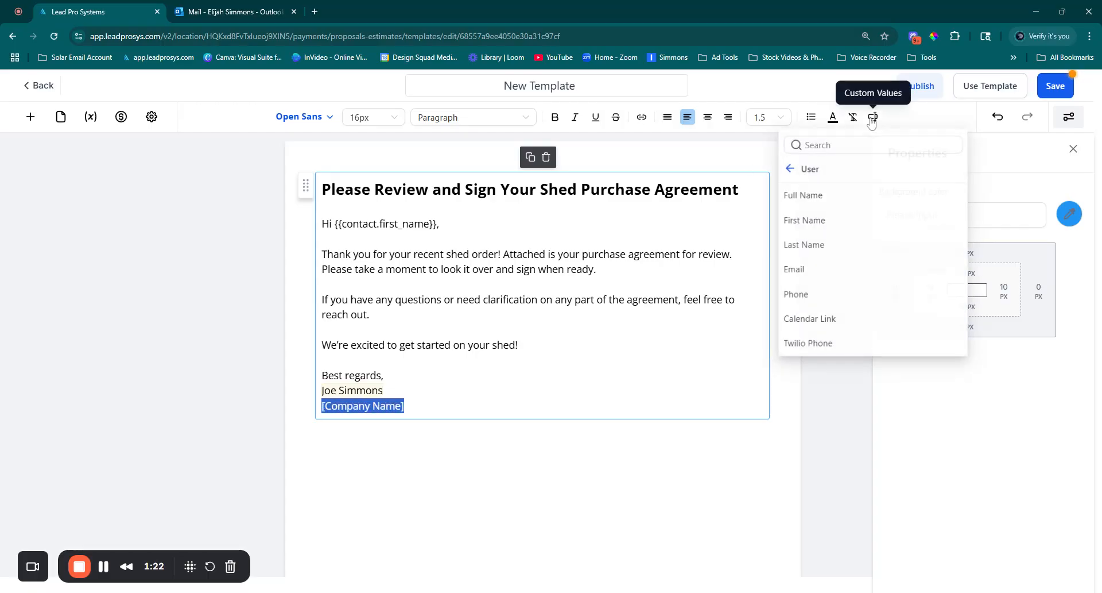
pyautogui.click(792, 170)
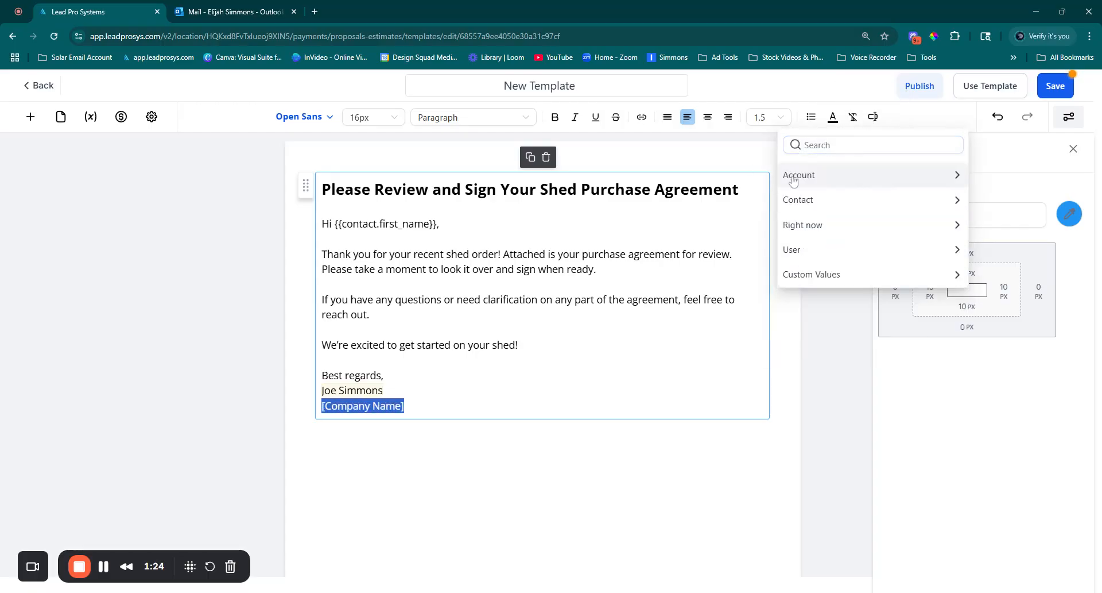
pyautogui.click(810, 175)
pyautogui.click(803, 196)
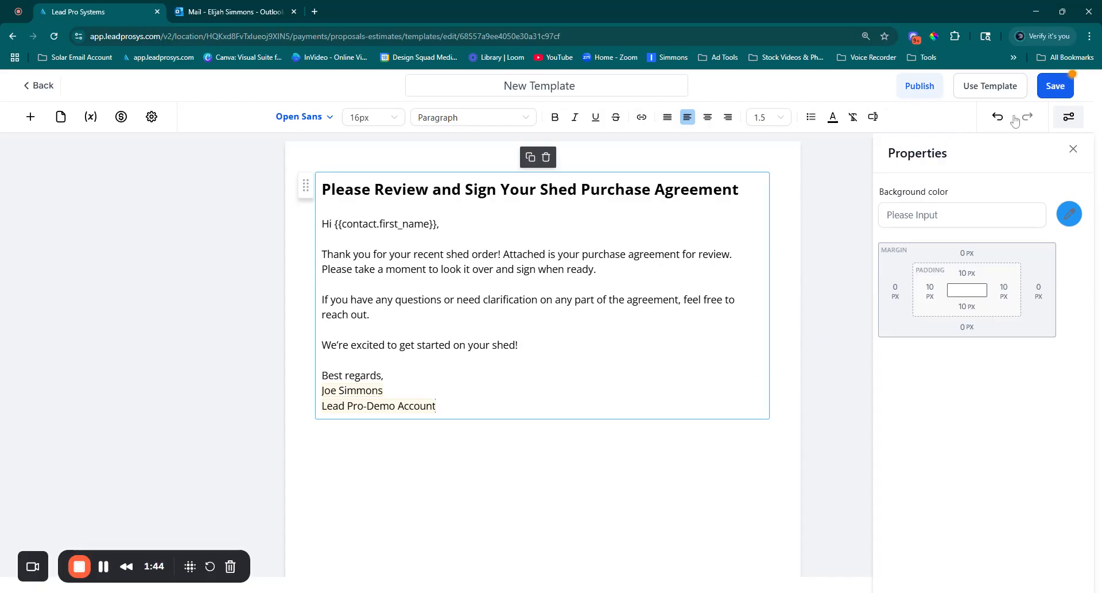
# Rename the template "Purchase Agreement" and save it.
pyautogui.click(575, 85)
pyautogui.hotkey('ctrl', 'shift', 'Left')
pyautogui.hotkey('ctrl', 'shift', 'Left')
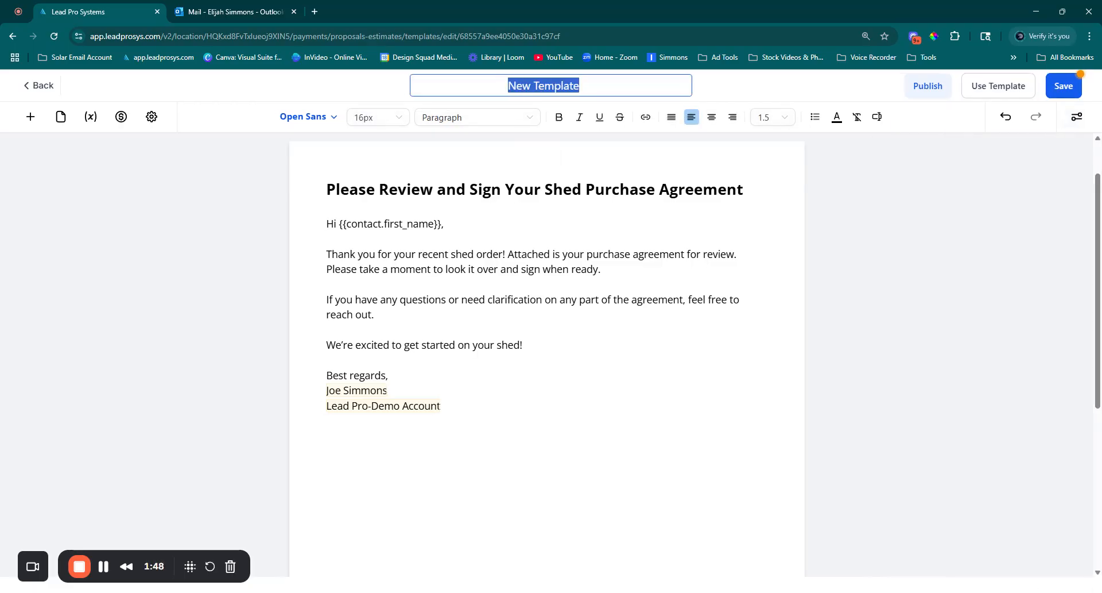
pyautogui.write('Pur')
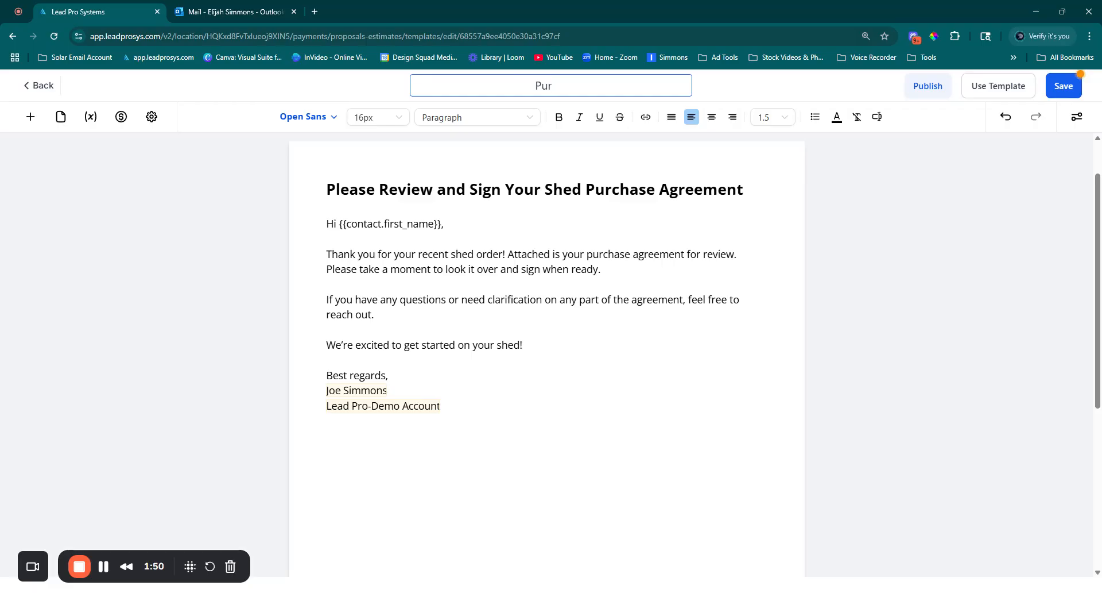
pyautogui.write('chase Agreeme')
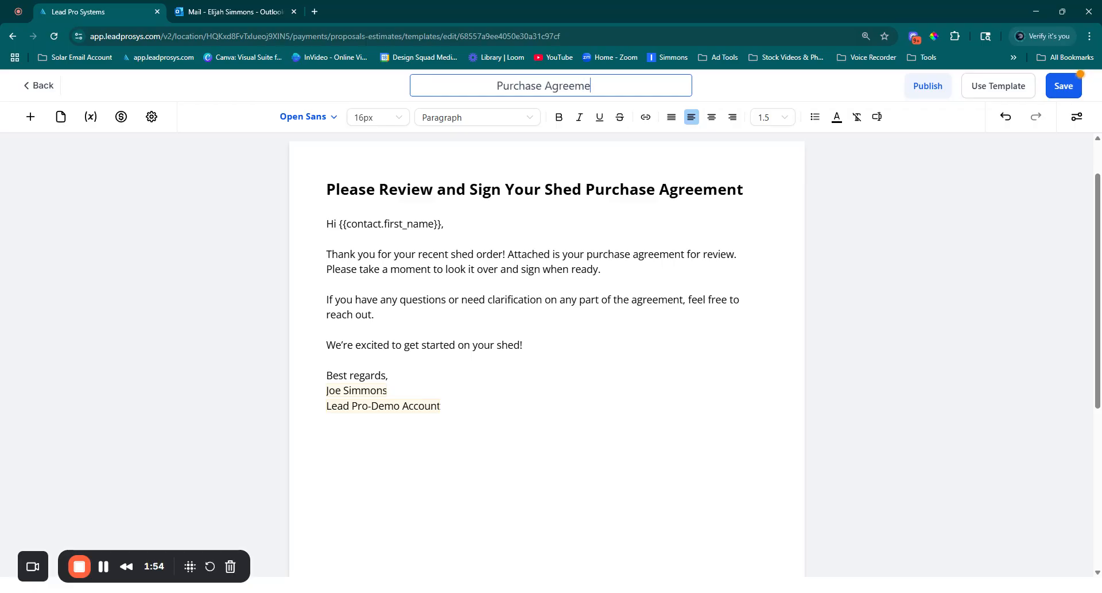
pyautogui.write('nt')
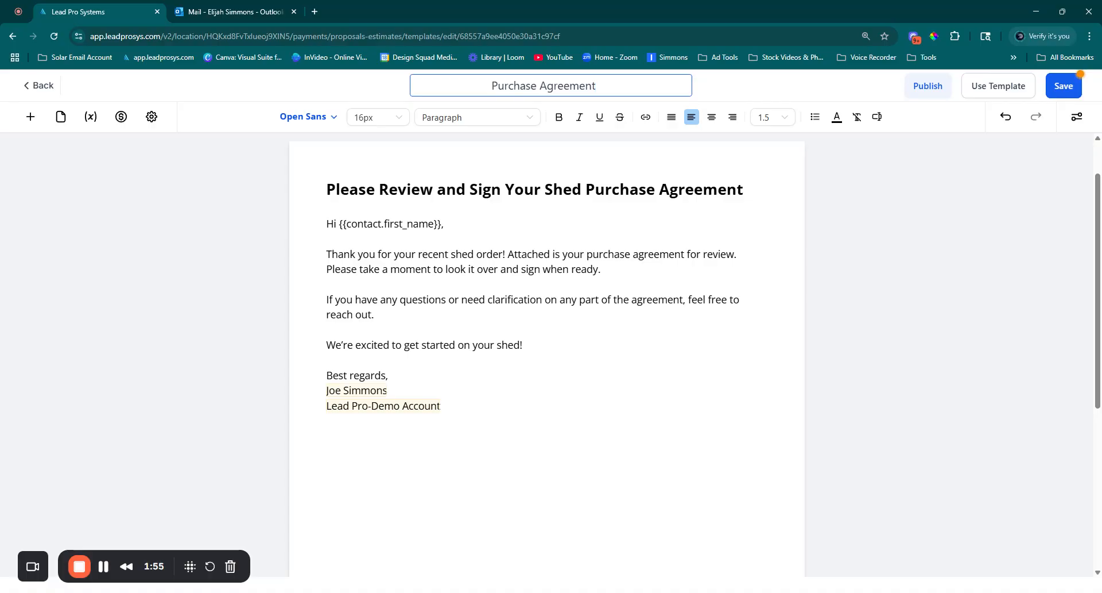
pyautogui.click(1059, 88)
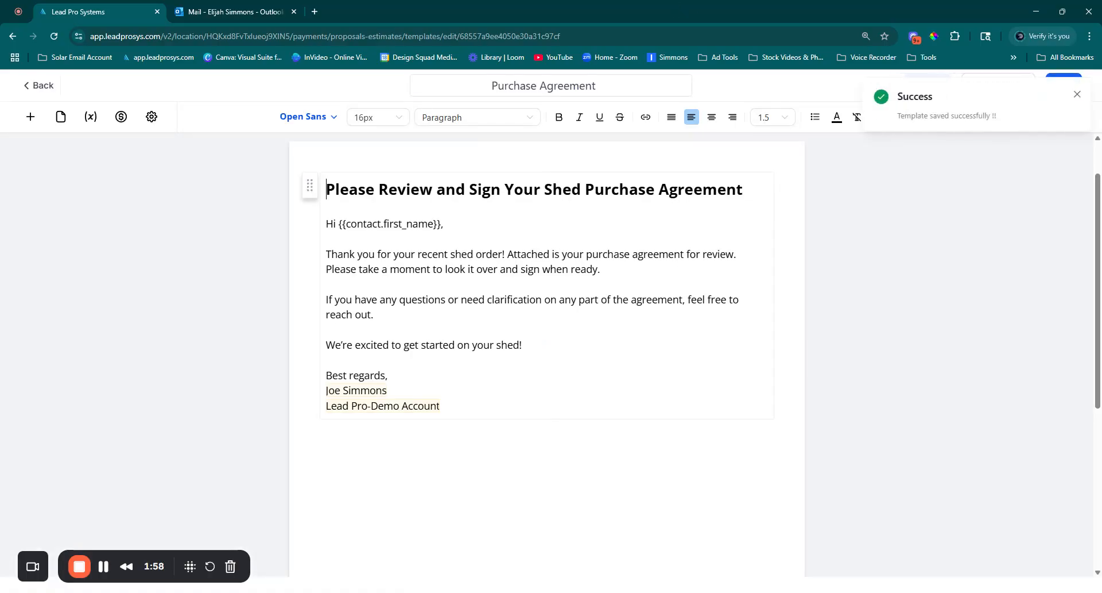
# Add a page after the first one and upload "DD Auth Template.xlsx - Sheet1 (1).pdf" into the document.
pyautogui.scroll(-7, 547, 322)
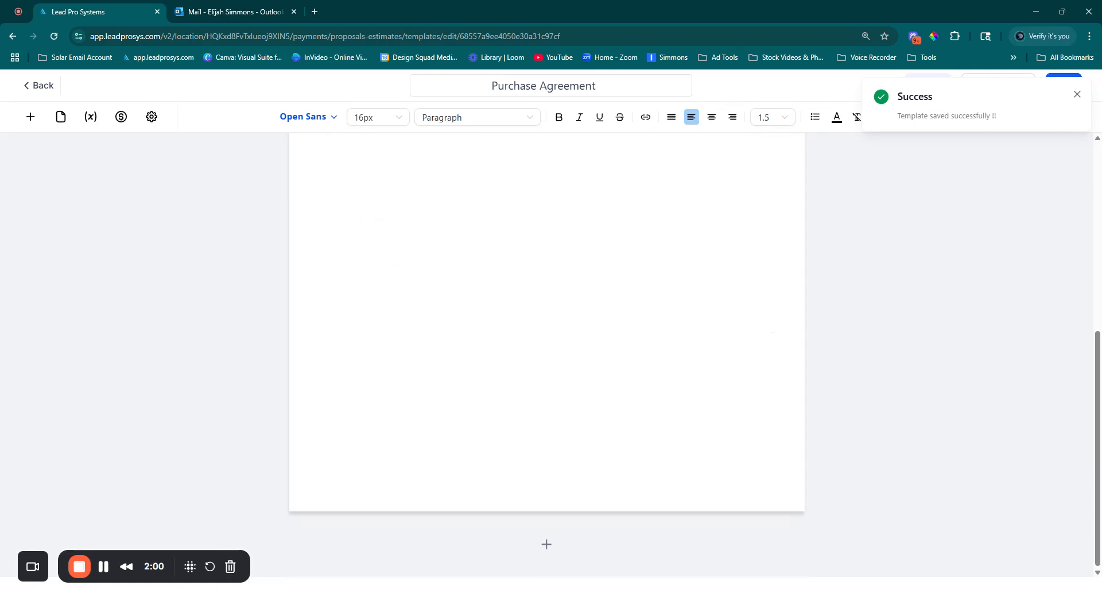
pyautogui.click(547, 545)
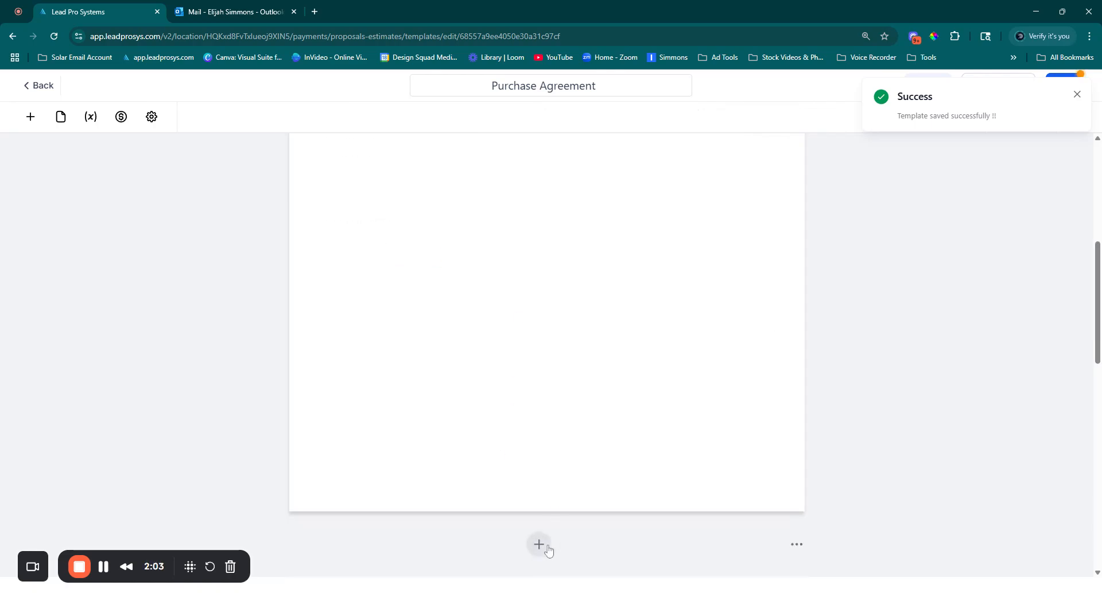
pyautogui.click(797, 545)
pyautogui.click(795, 525)
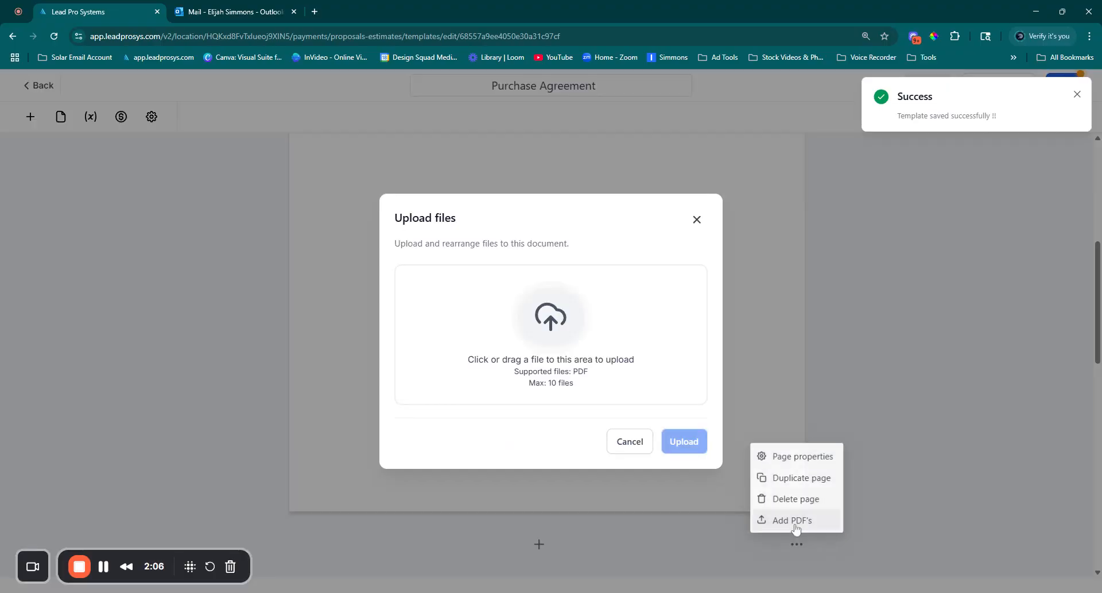
pyautogui.click(542, 320)
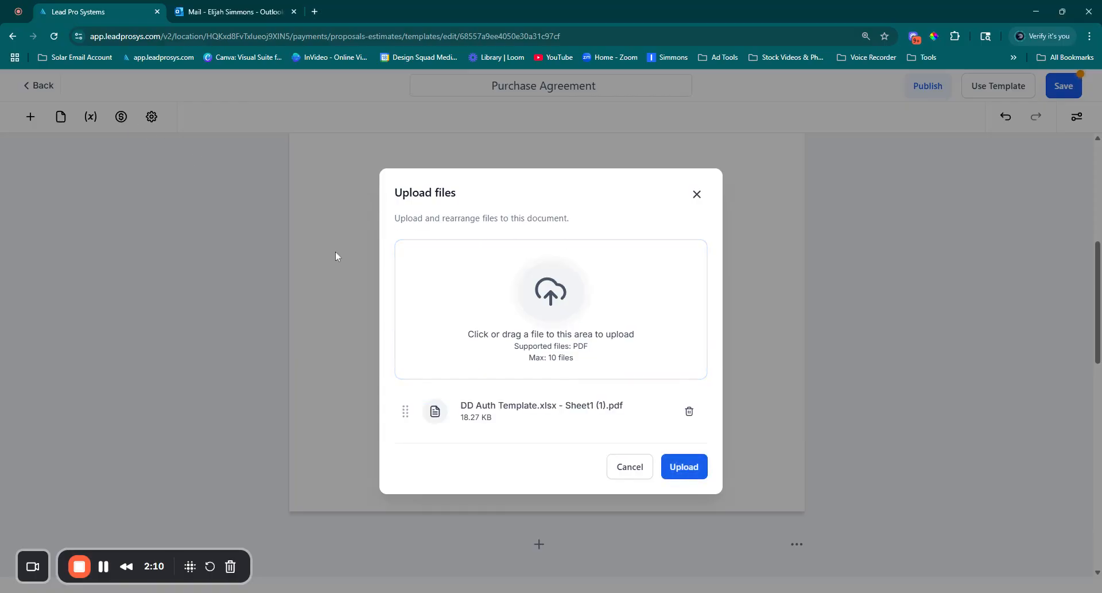
pyautogui.click(683, 467)
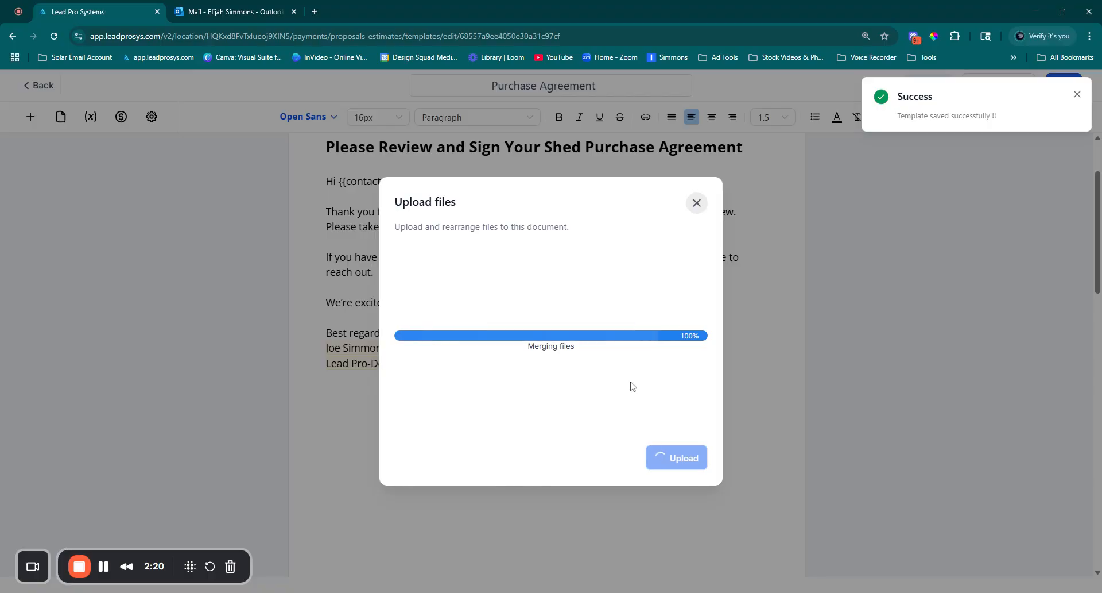
# Place fillable text fields on the Bank Name, City, State and Zip lines of the uploaded form, sized to fit each line.
pyautogui.scroll(-9, 632, 385)
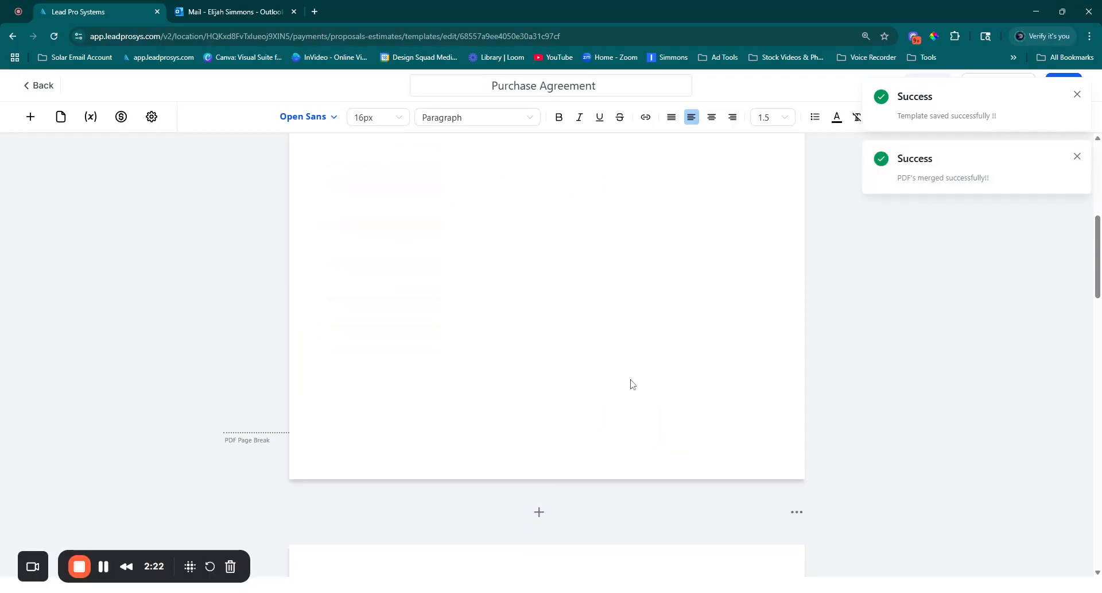
pyautogui.scroll(-5, 631, 384)
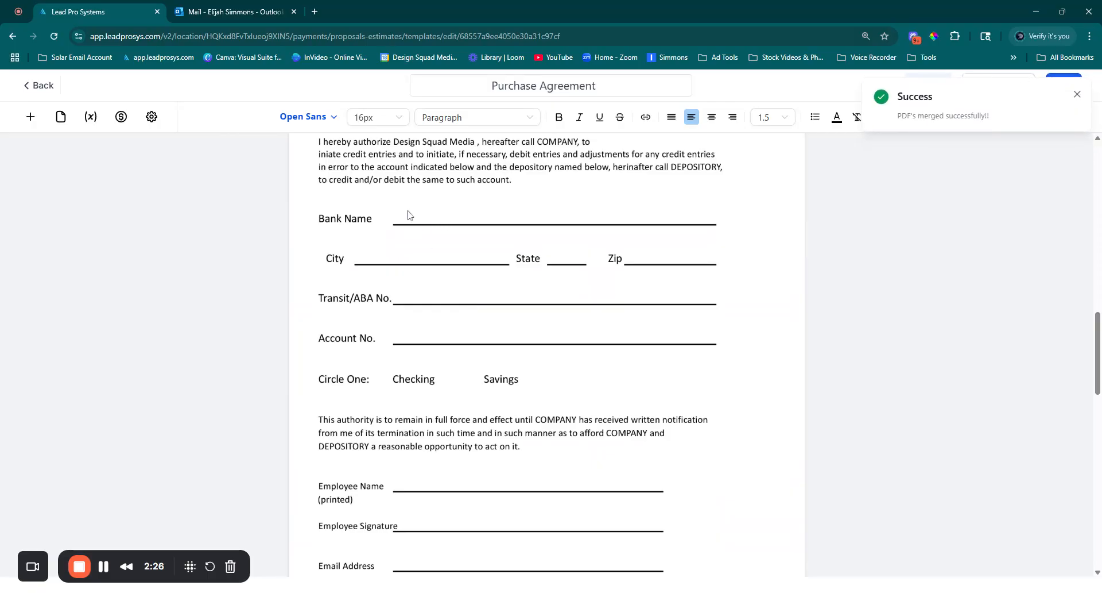
pyautogui.click(30, 116)
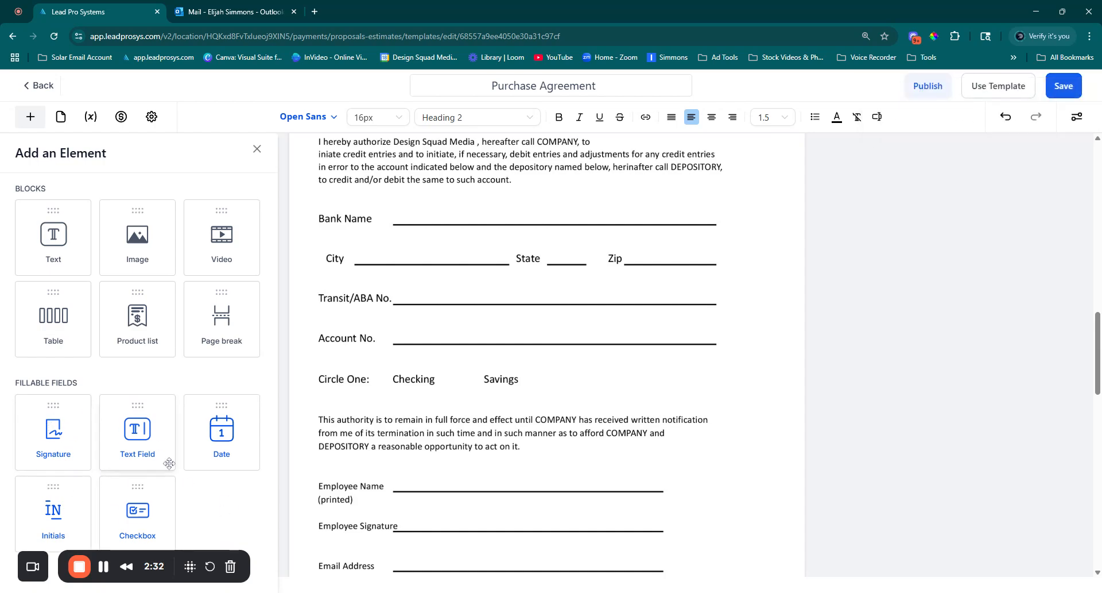
pyautogui.click(145, 447)
pyautogui.moveTo(144, 446); pyautogui.dragTo(421, 219)
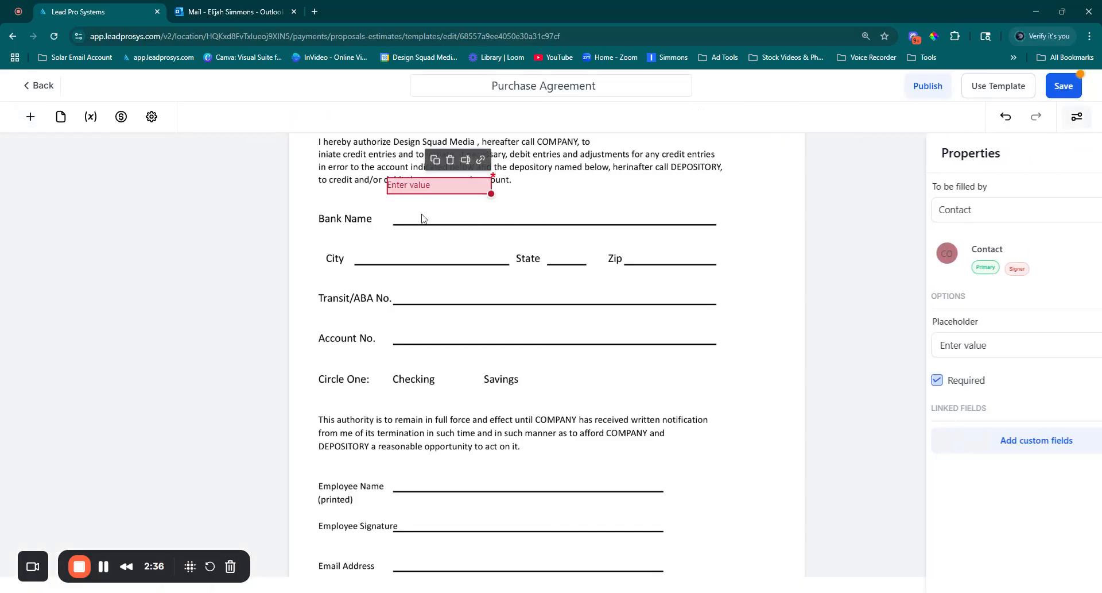
pyautogui.moveTo(492, 192); pyautogui.dragTo(536, 255)
pyautogui.moveTo(613, 262); pyautogui.dragTo(672, 255)
pyautogui.click(438, 228)
pyautogui.click(542, 239)
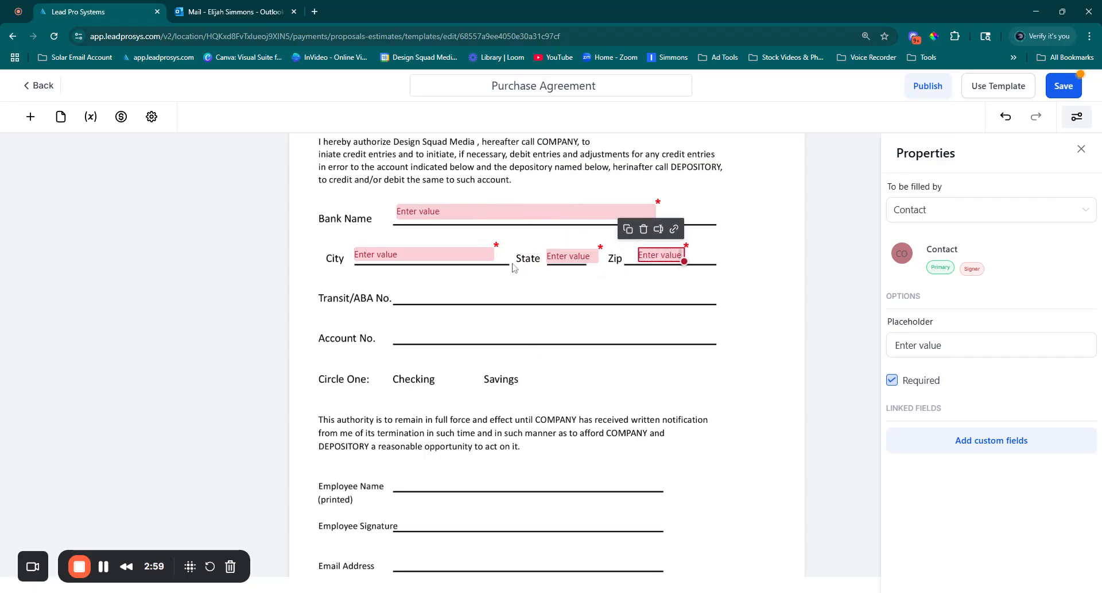
# Duplicate the City text field onto the Transit/ABA No. line, widen it to fit, and copy it onto the Account No. line.
pyautogui.click(445, 252)
pyautogui.click(437, 228)
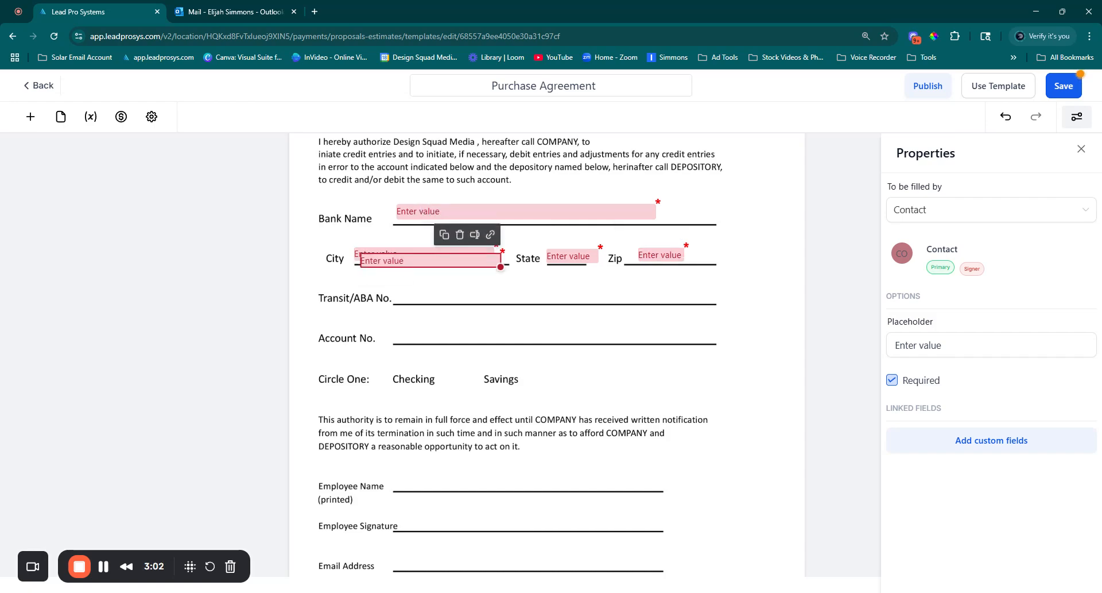
pyautogui.moveTo(431, 260); pyautogui.dragTo(469, 292)
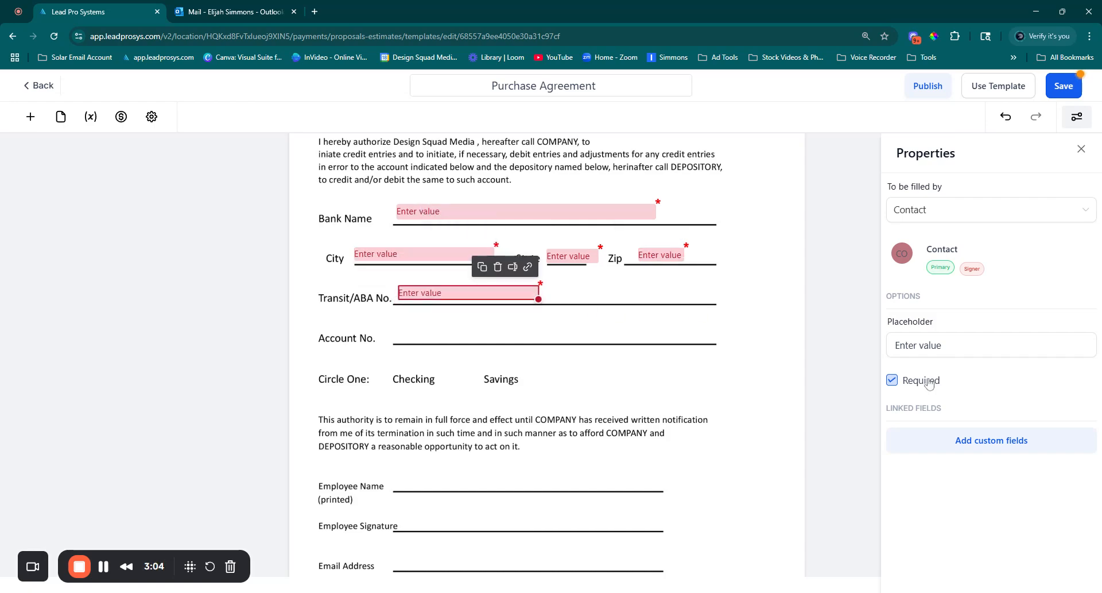
pyautogui.moveTo(538, 297); pyautogui.dragTo(707, 298)
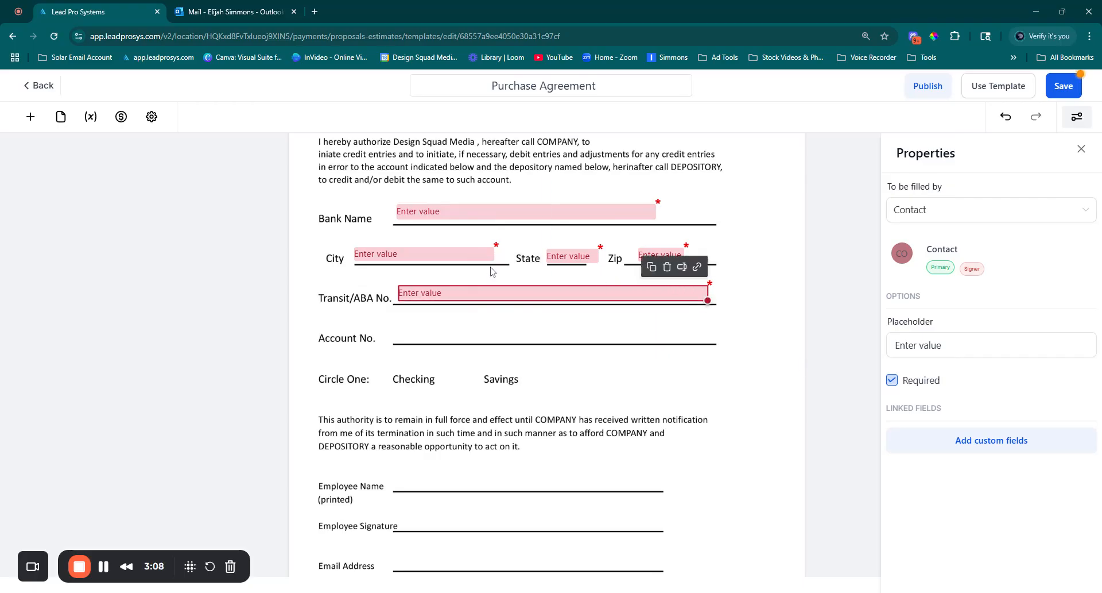
pyautogui.click(658, 273)
pyautogui.moveTo(546, 299); pyautogui.dragTo(536, 332)
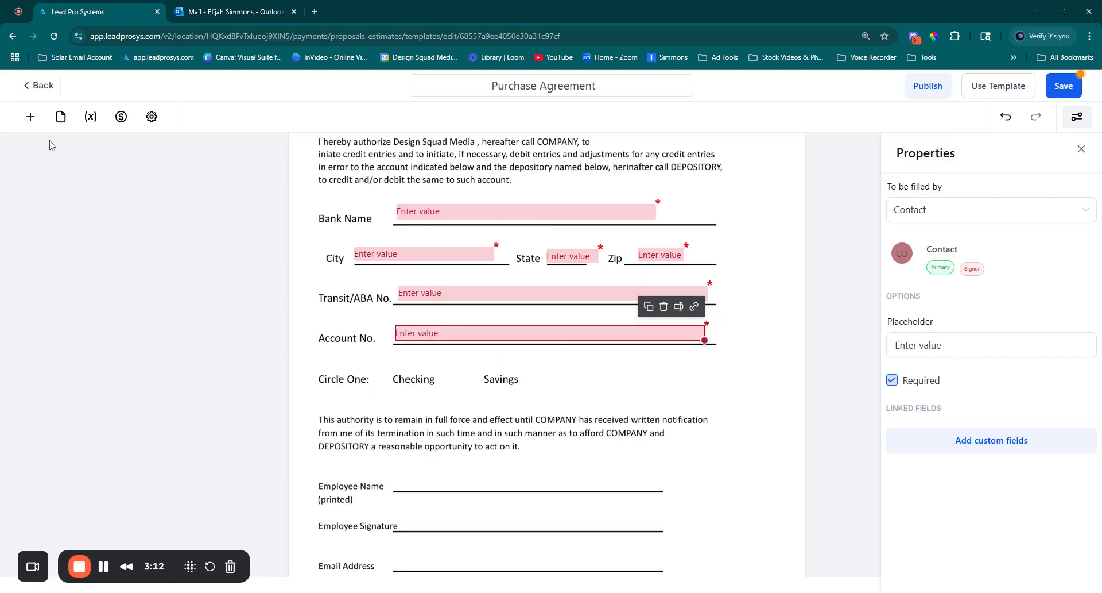
# Add a checkbox field under both the Checking and the Savings option.
pyautogui.click(30, 116)
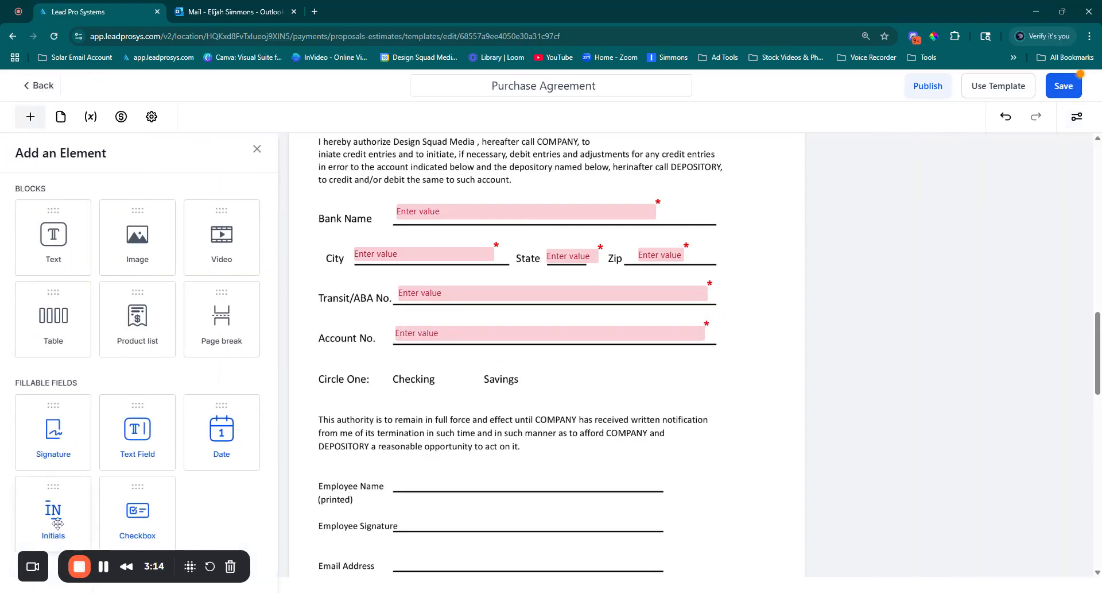
pyautogui.moveTo(137, 519); pyautogui.dragTo(506, 396)
pyautogui.click(399, 368)
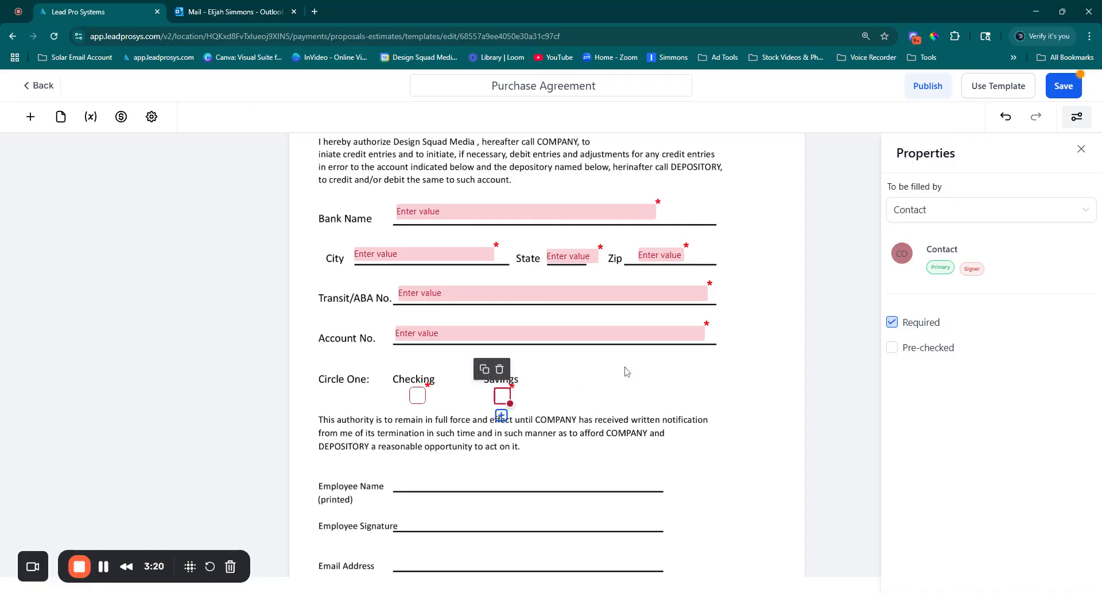
# Make the Checking and Savings checkboxes optional instead of required.
pyautogui.click(418, 395)
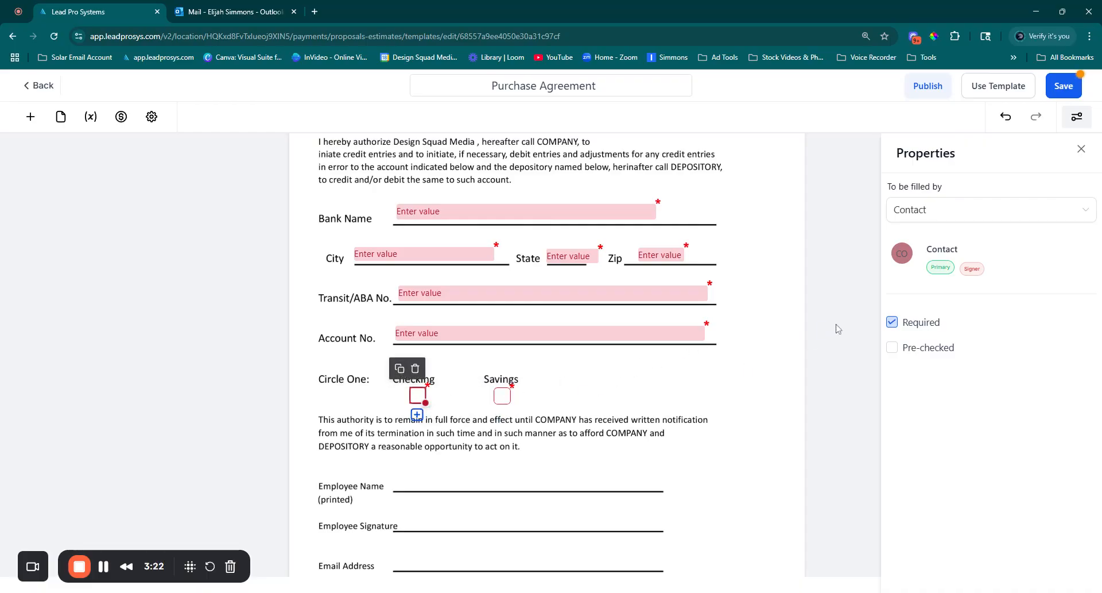
pyautogui.click(893, 324)
pyautogui.click(502, 395)
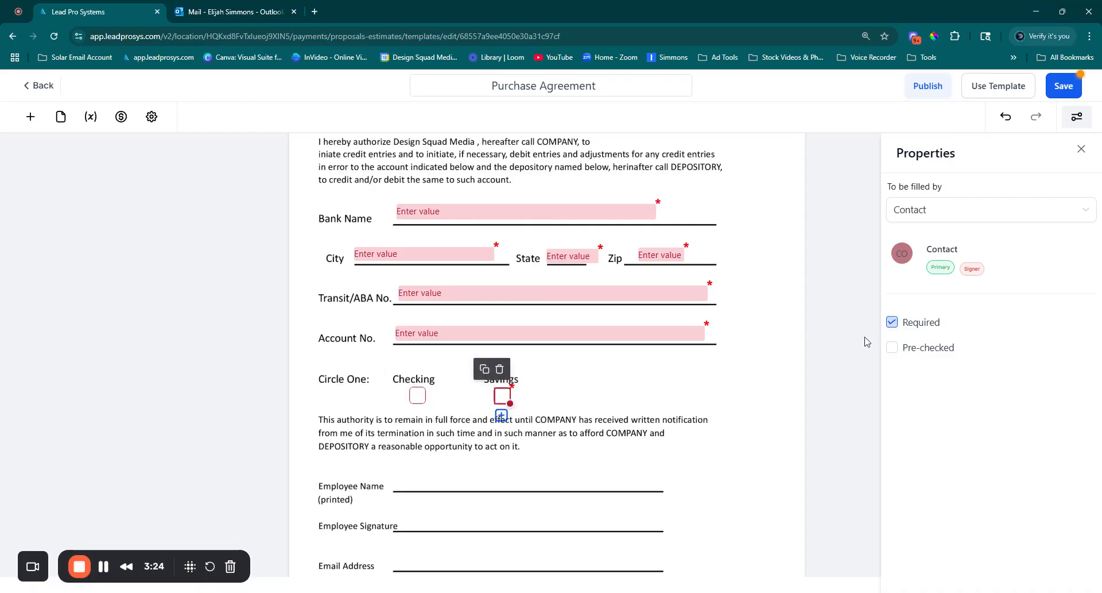
pyautogui.click(892, 322)
# Duplicate the Account No. text field onto the Employee Name line and shorten it to fit.
pyautogui.scroll(-3, 405, 335)
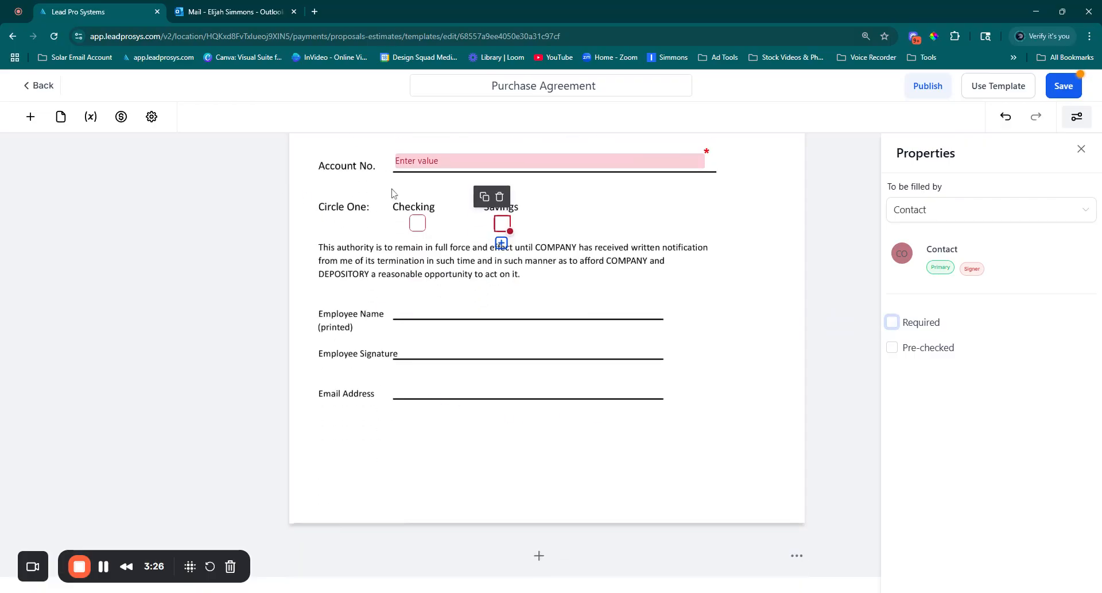
pyautogui.scroll(1, 557, 206)
pyautogui.click(641, 217)
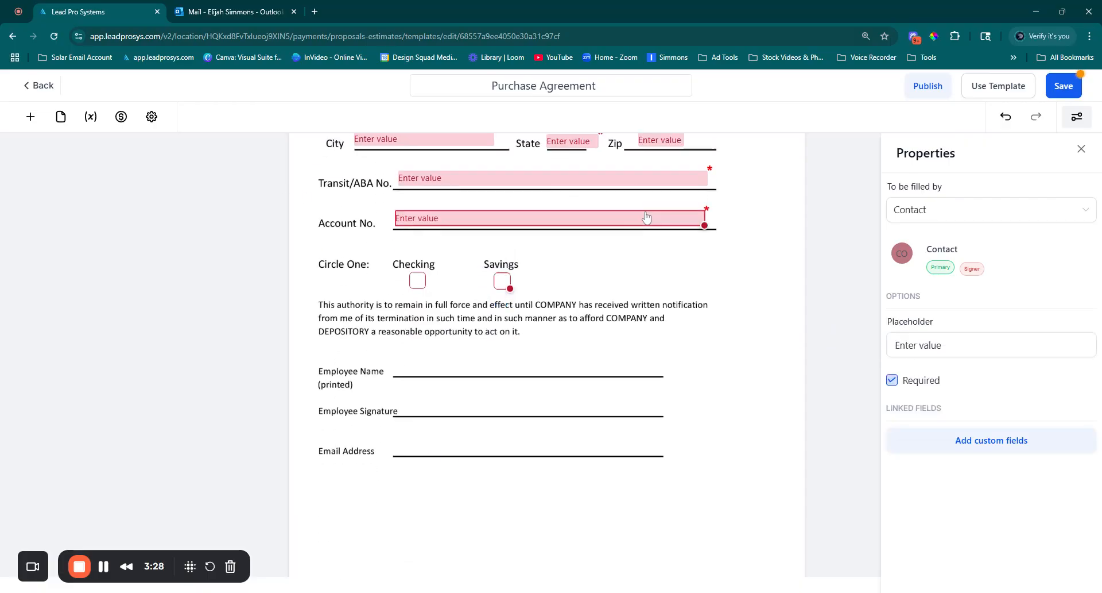
pyautogui.click(649, 192)
pyautogui.moveTo(574, 319); pyautogui.dragTo(566, 365)
pyautogui.moveTo(704, 371); pyautogui.dragTo(639, 371)
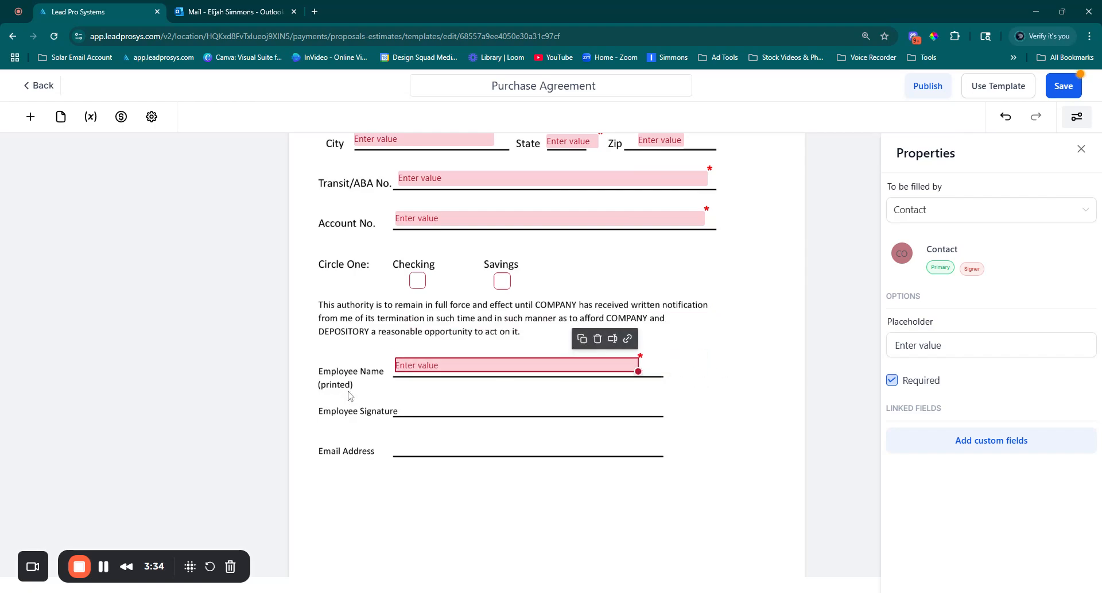
# Set the placeholder of the Employee Name text field to "Print Name".
pyautogui.click(422, 363)
pyautogui.moveTo(947, 346); pyautogui.dragTo(887, 349)
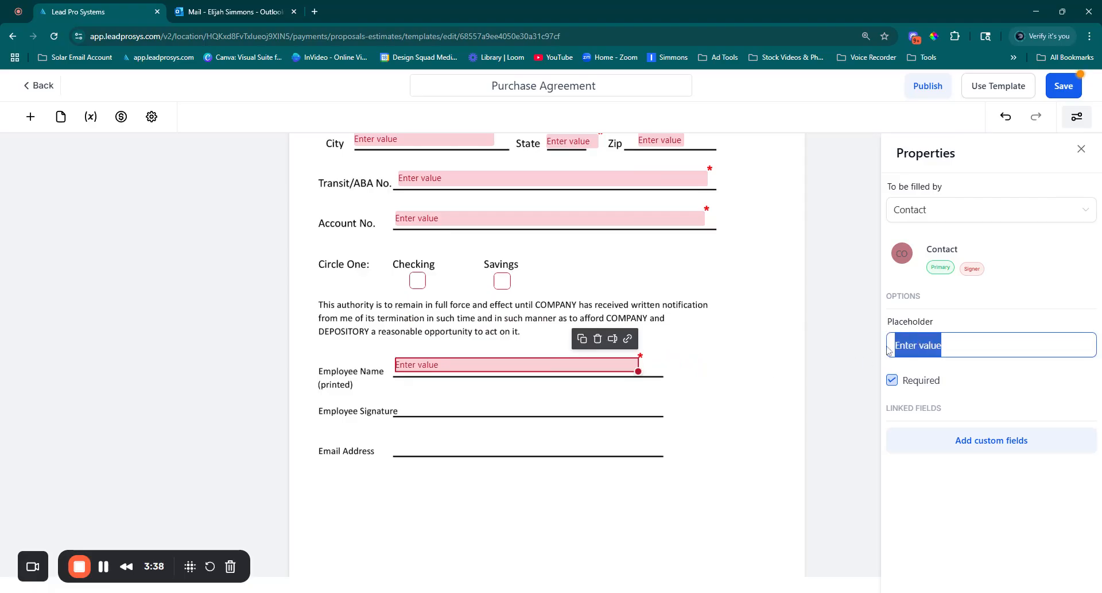
pyautogui.write('Pr')
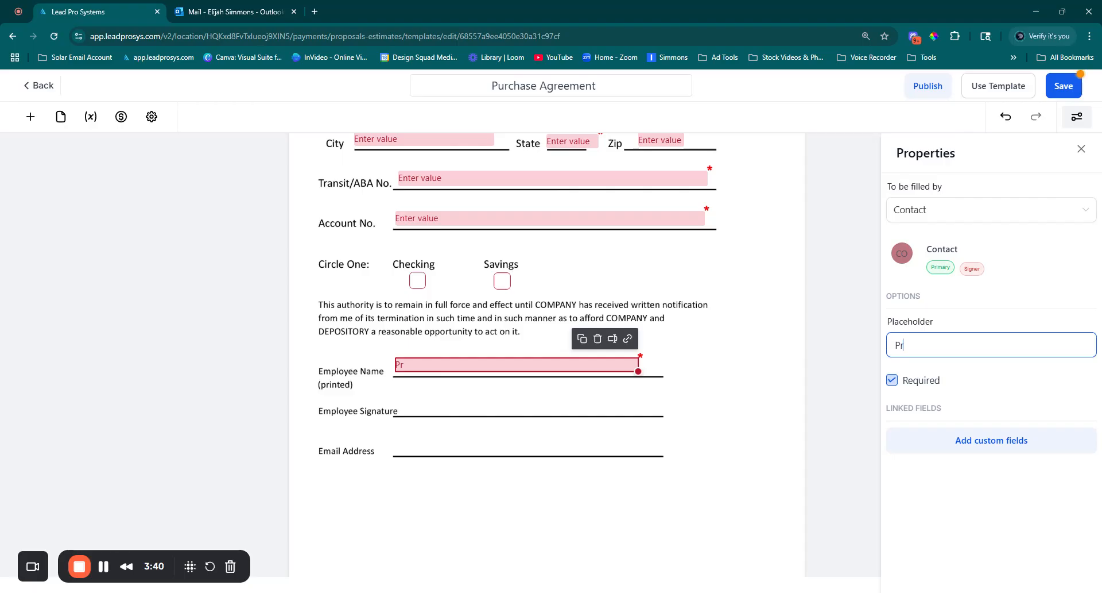
pyautogui.write('int NAme')
pyautogui.click(538, 398)
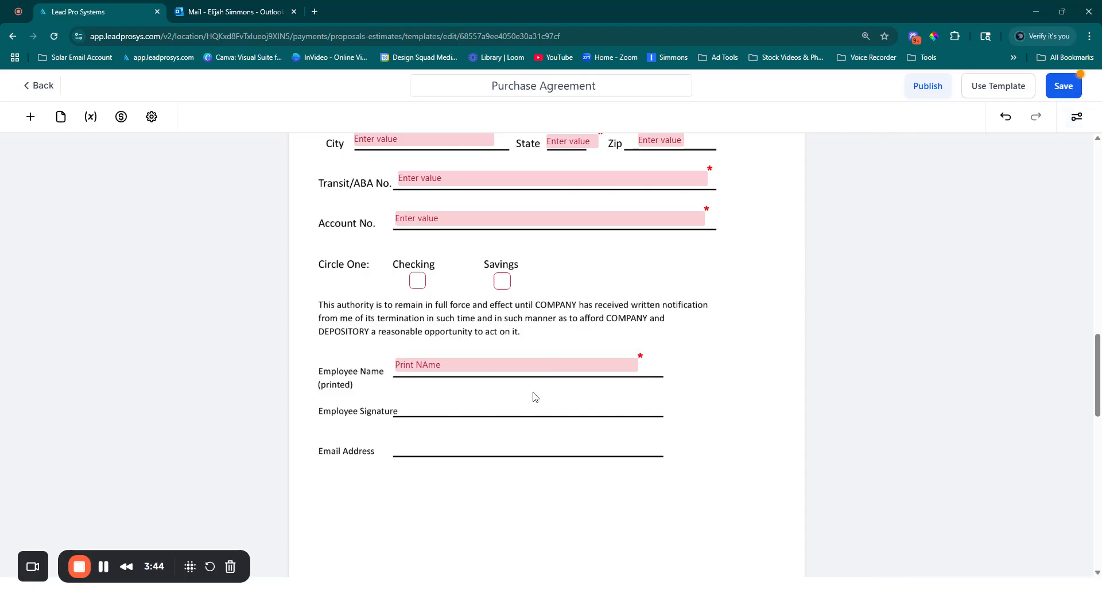
pyautogui.click(546, 364)
pyautogui.moveTo(946, 346); pyautogui.dragTo(915, 346)
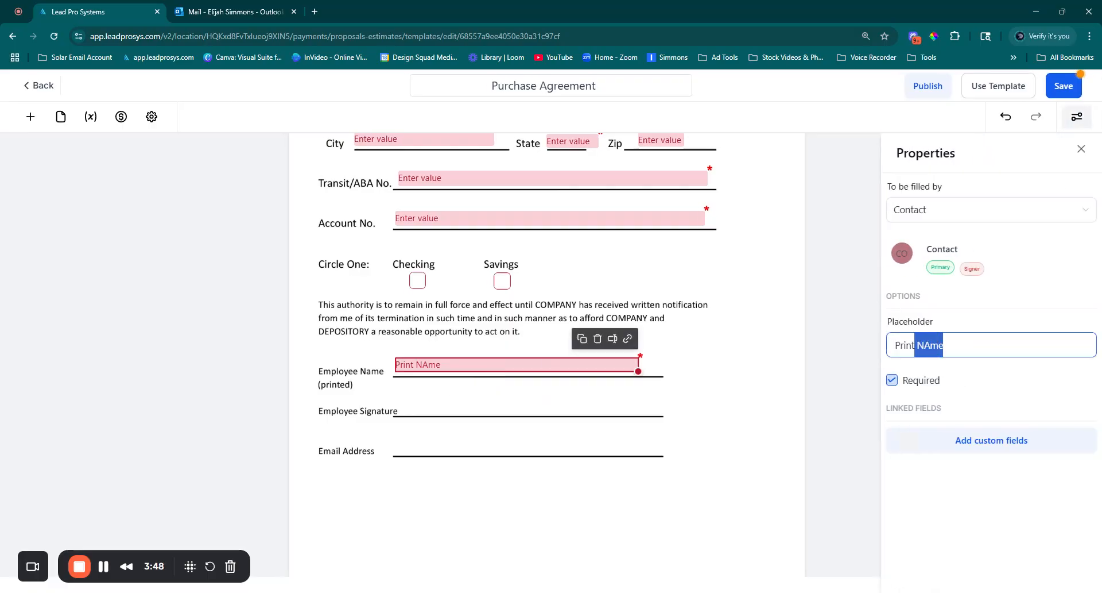
pyautogui.press('BackSpace')
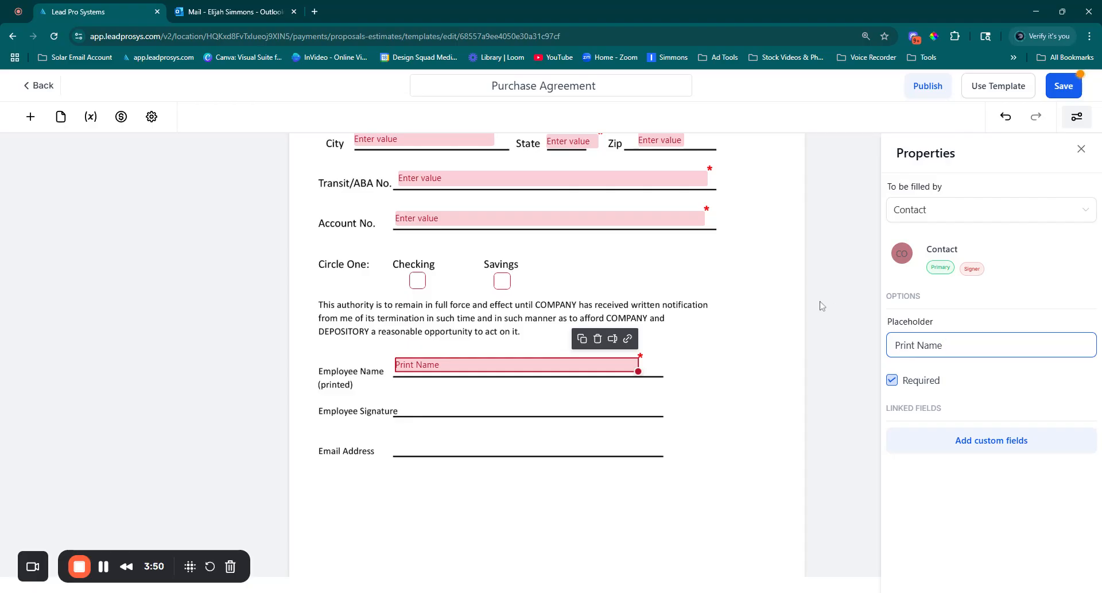
pyautogui.click(586, 421)
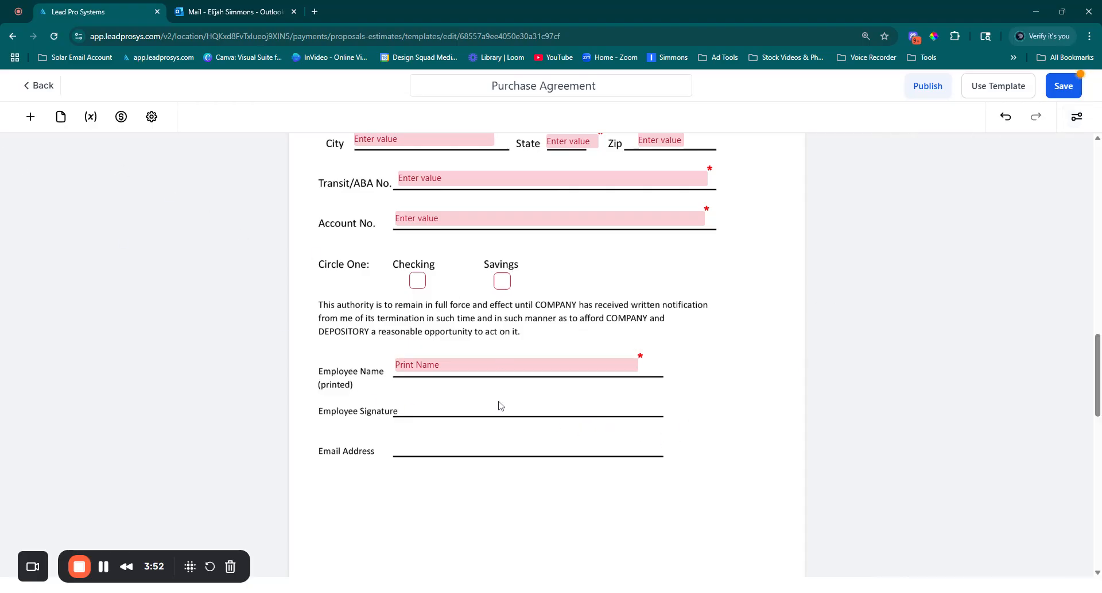
# Add a signature field for the Contact on the Employee Signature line and reduce its height to fit.
pyautogui.click(30, 116)
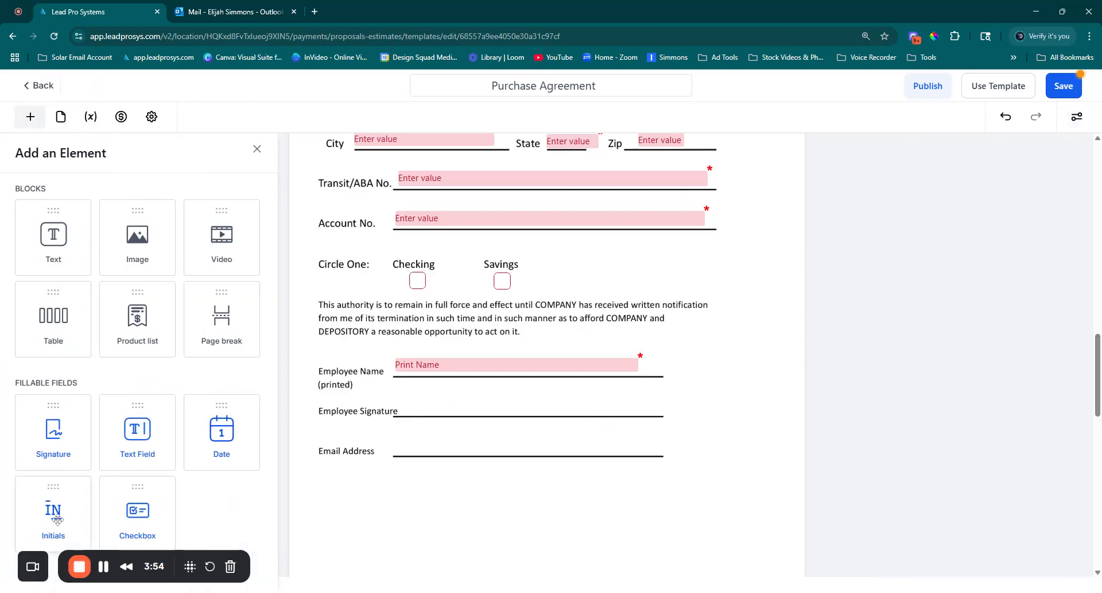
pyautogui.moveTo(50, 450); pyautogui.dragTo(486, 387)
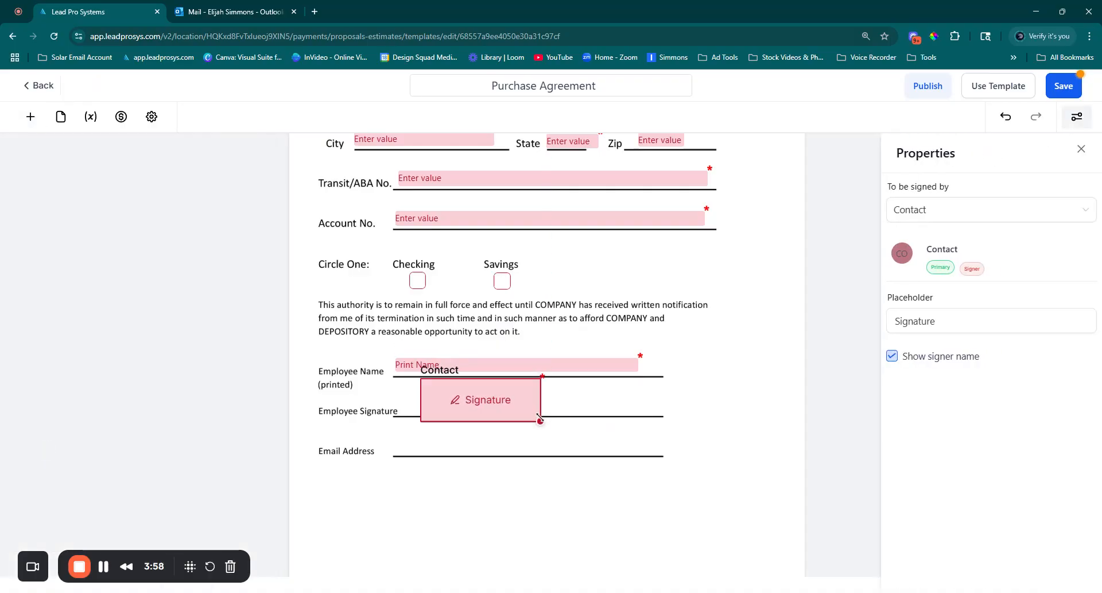
pyautogui.moveTo(542, 420)
pyautogui.mouseDown()
pyautogui.moveTo(541, 389)
pyautogui.moveTo(511, 405)
pyautogui.mouseUp()
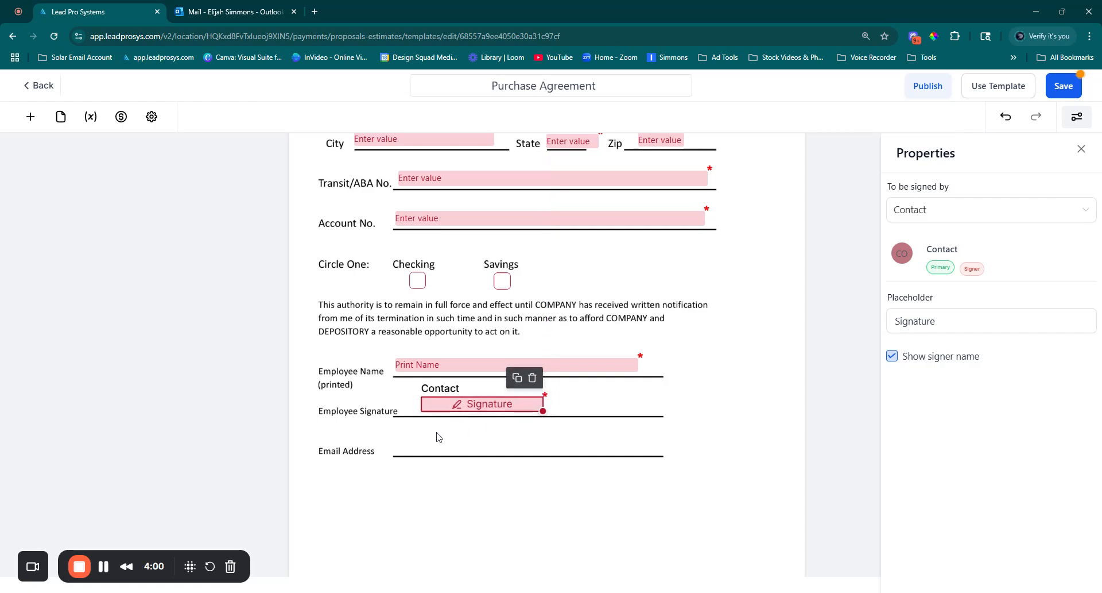
# Duplicate the Transit/ABA No. text field onto the Email Address line, shorten it to fit, and save the template.
pyautogui.click(638, 176)
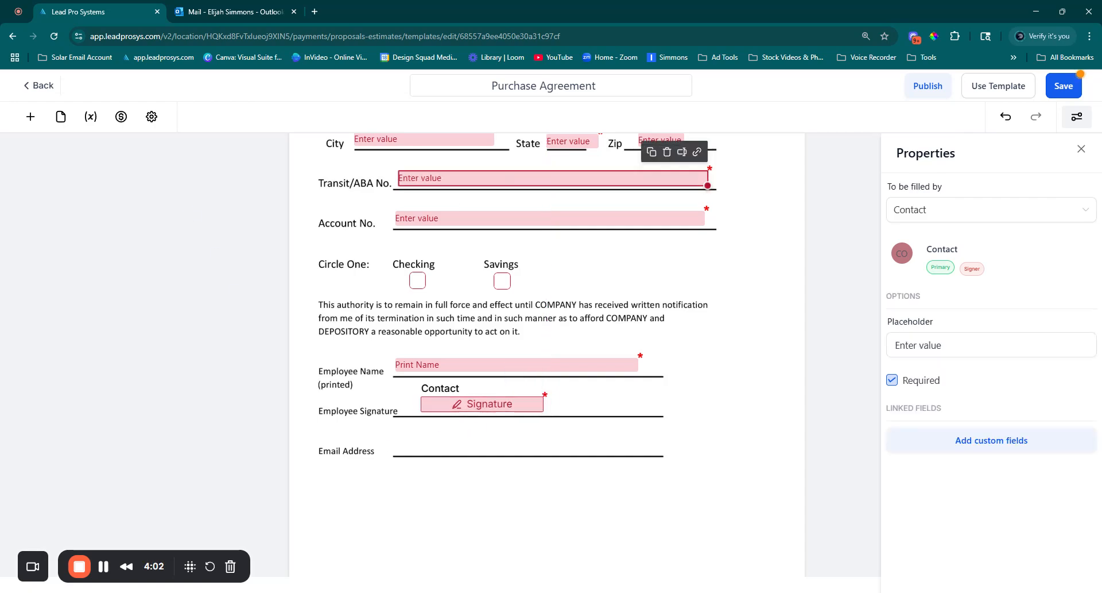
pyautogui.click(652, 155)
pyautogui.moveTo(613, 183); pyautogui.dragTo(612, 442)
pyautogui.moveTo(714, 449); pyautogui.dragTo(618, 449)
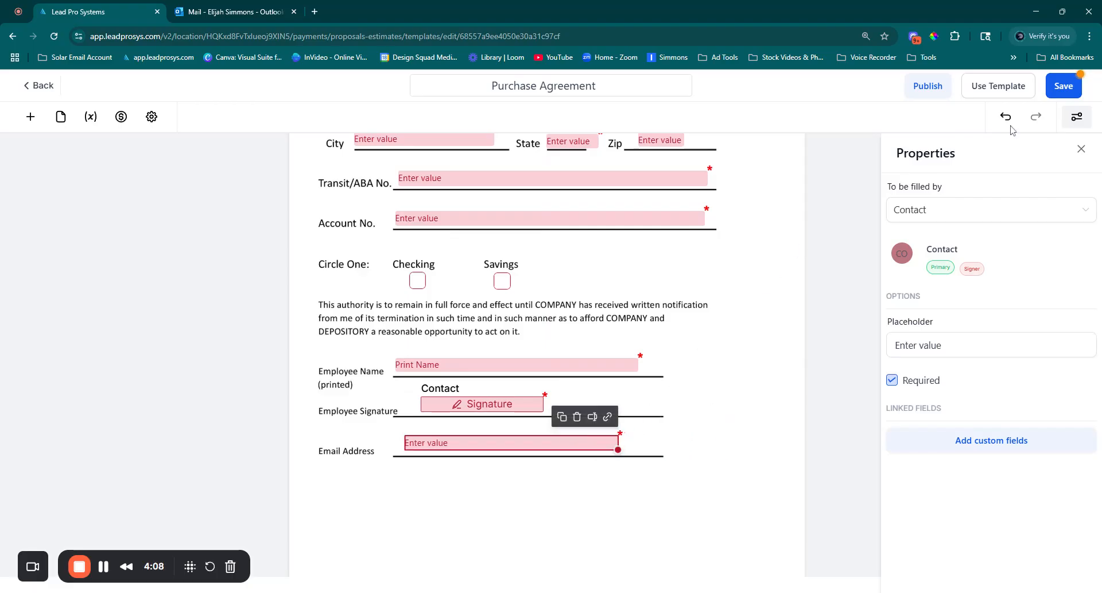
pyautogui.click(1048, 77)
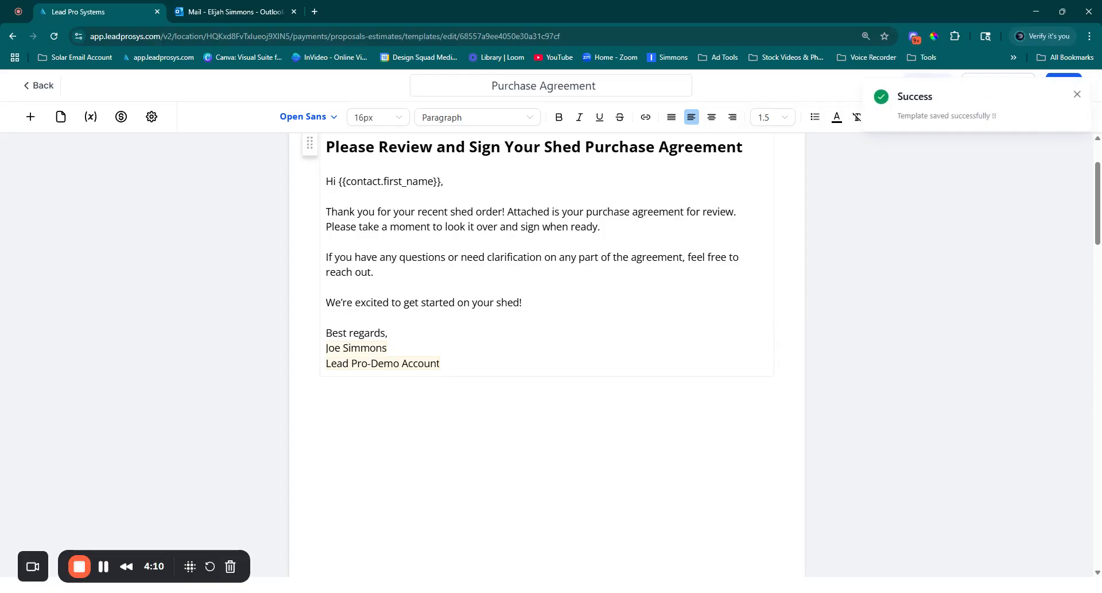
# Add a signature field below the Email Address line, assign it to the Sender, make it wider and flatter, and save the template.
pyautogui.scroll(-15, 681, 340)
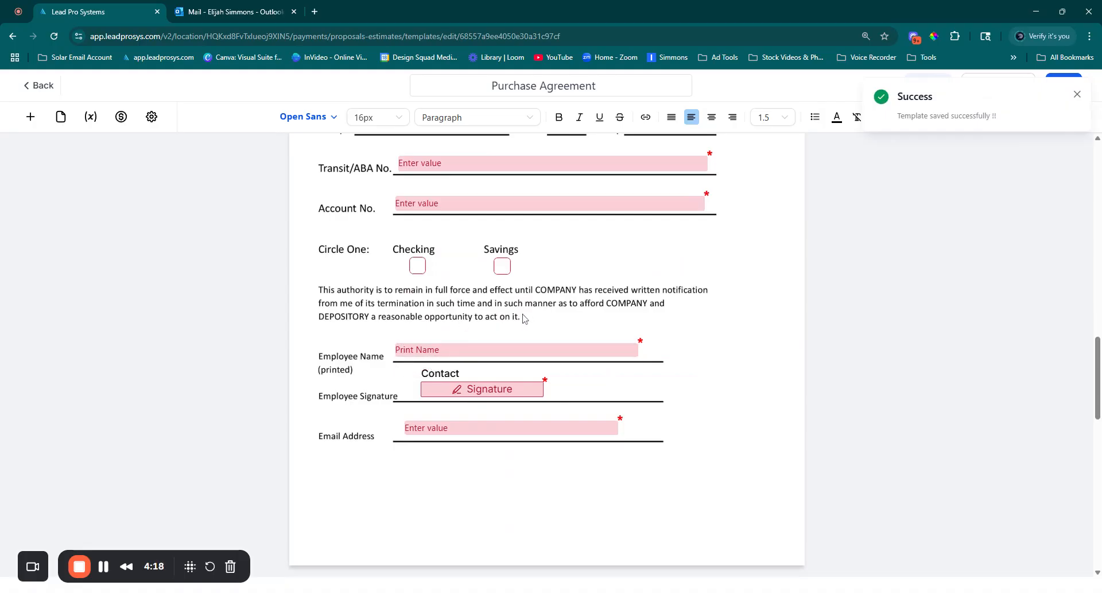
pyautogui.click(31, 119)
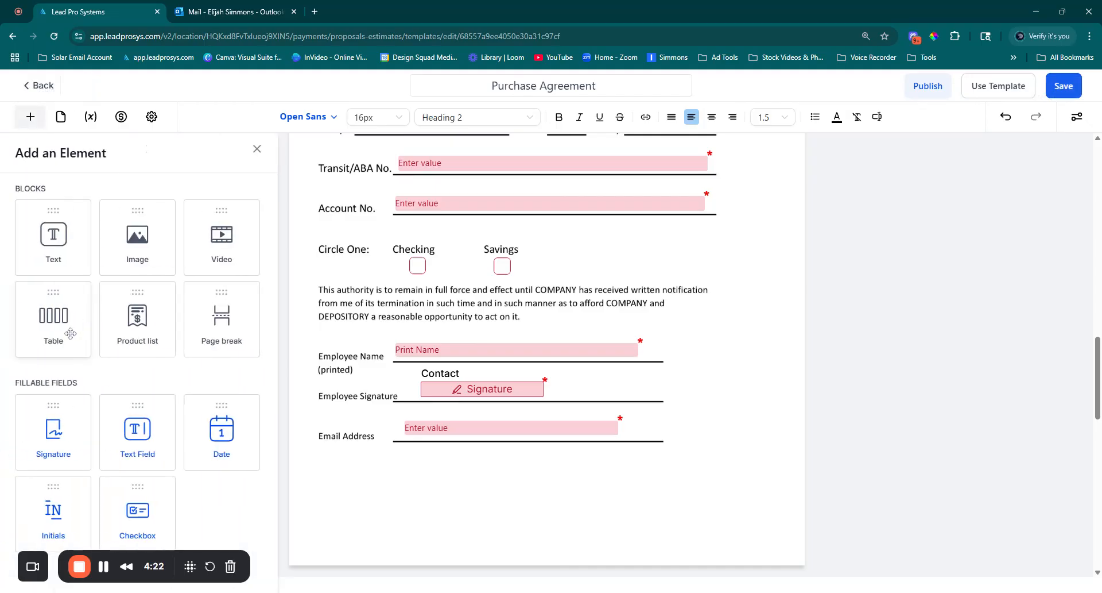
pyautogui.moveTo(54, 463)
pyautogui.mouseDown()
pyautogui.moveTo(44, 450)
pyautogui.moveTo(425, 459)
pyautogui.moveTo(498, 497)
pyautogui.moveTo(488, 507)
pyautogui.mouseUp()
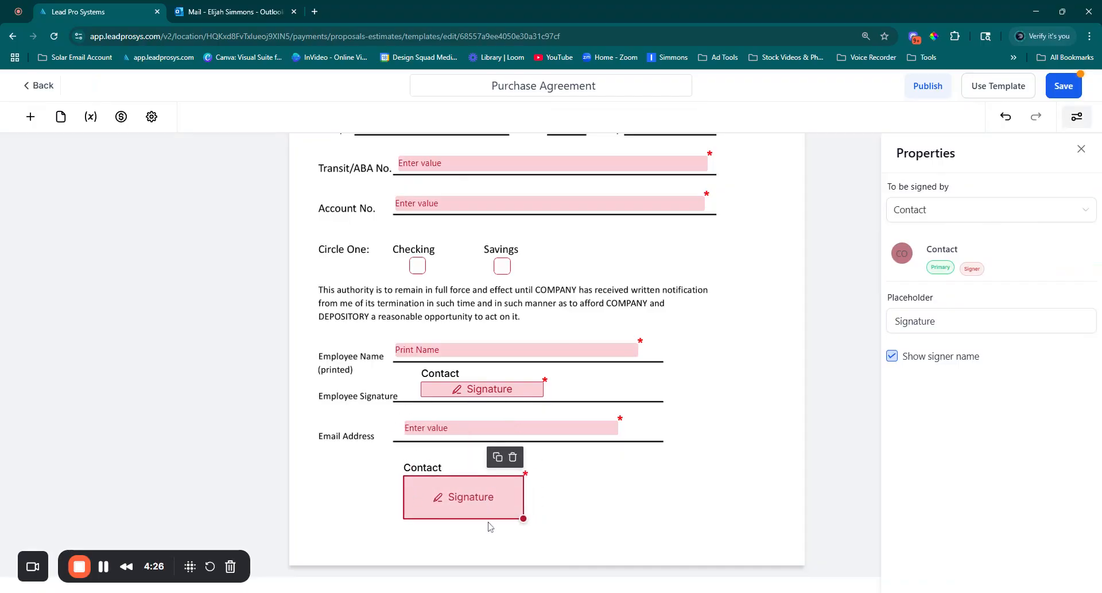
pyautogui.click(936, 215)
pyautogui.click(927, 263)
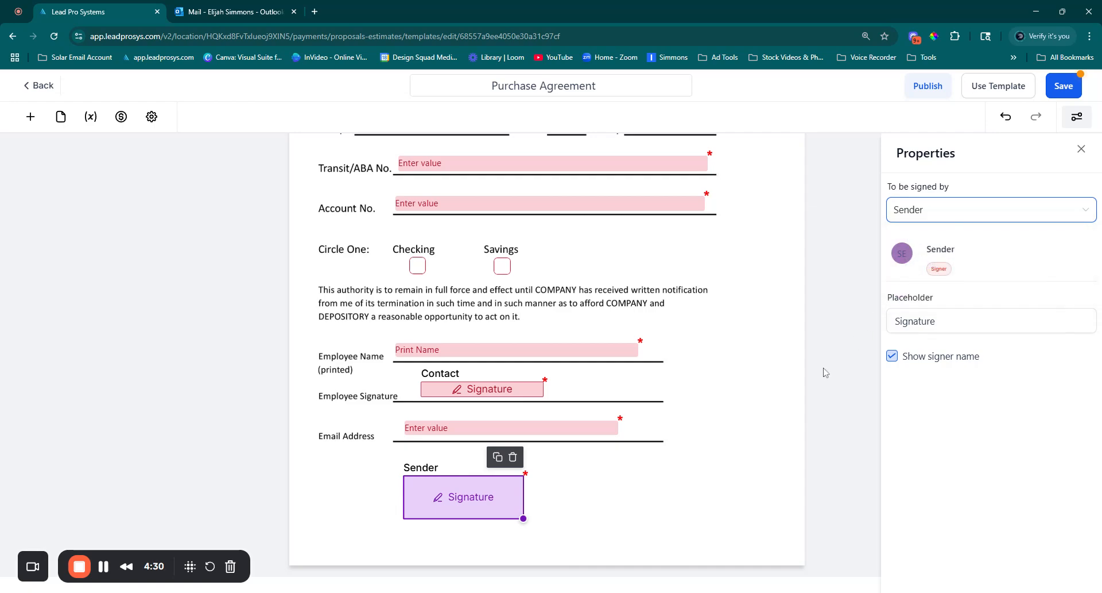
pyautogui.moveTo(522, 517)
pyautogui.mouseDown()
pyautogui.moveTo(566, 498)
pyautogui.moveTo(634, 494)
pyautogui.mouseUp()
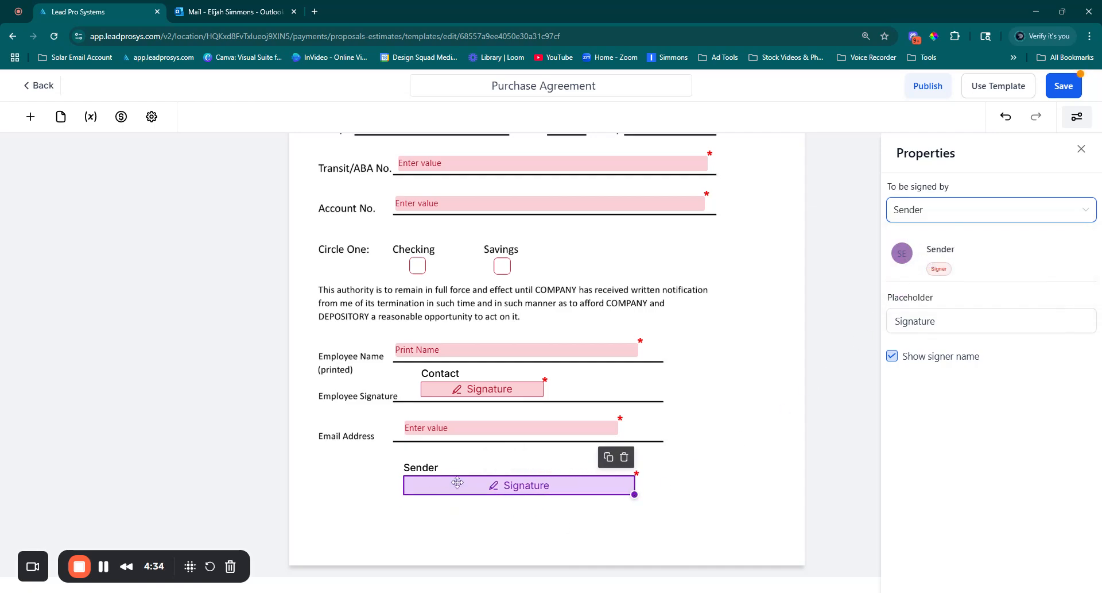
pyautogui.click(1074, 86)
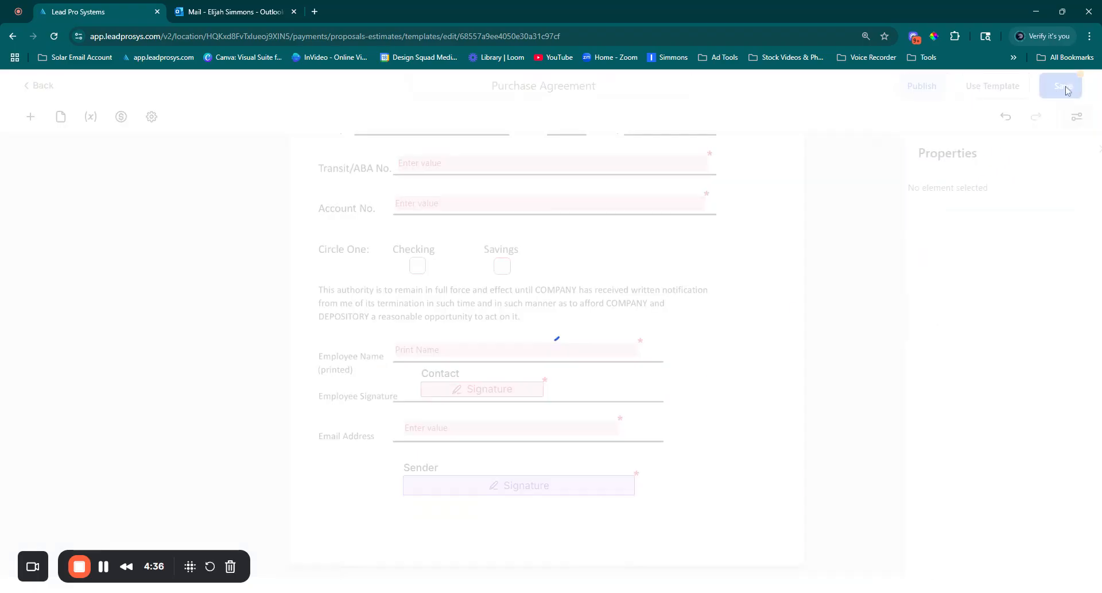
pyautogui.scroll(-4, 710, 392)
pyautogui.scroll(-15, 709, 393)
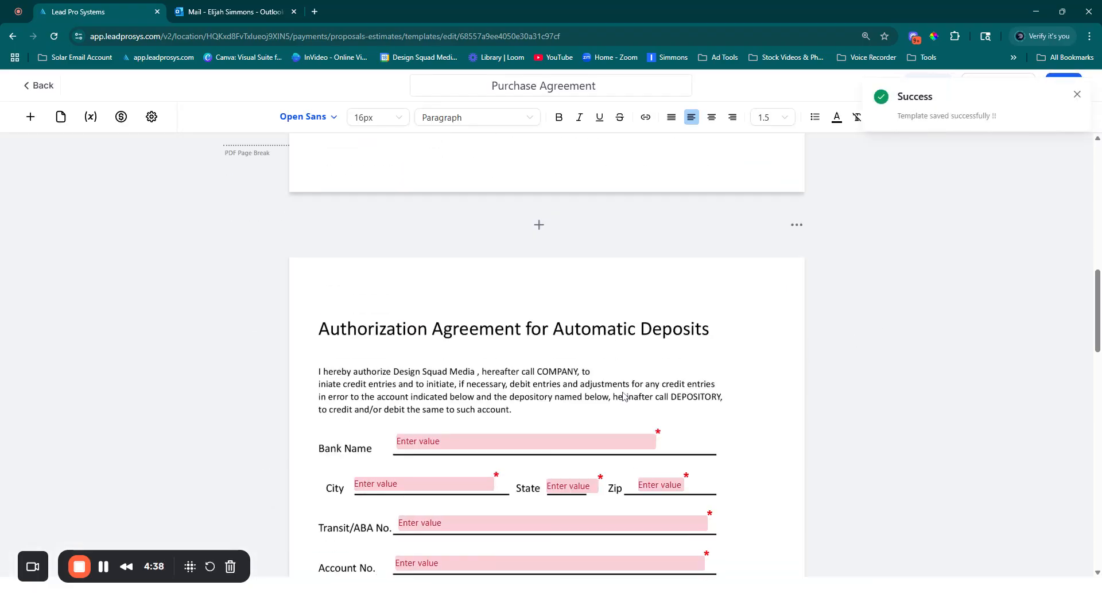
# Delete the blank page following the Authorization Agreement form and save the template.
pyautogui.scroll(2, 620, 389)
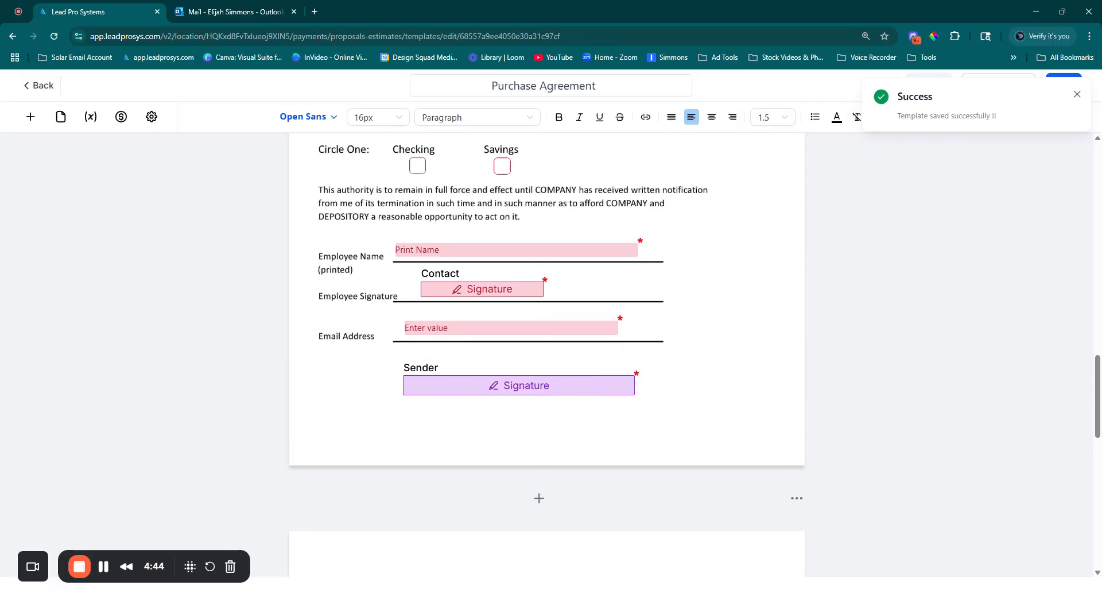
pyautogui.scroll(-5, 549, 398)
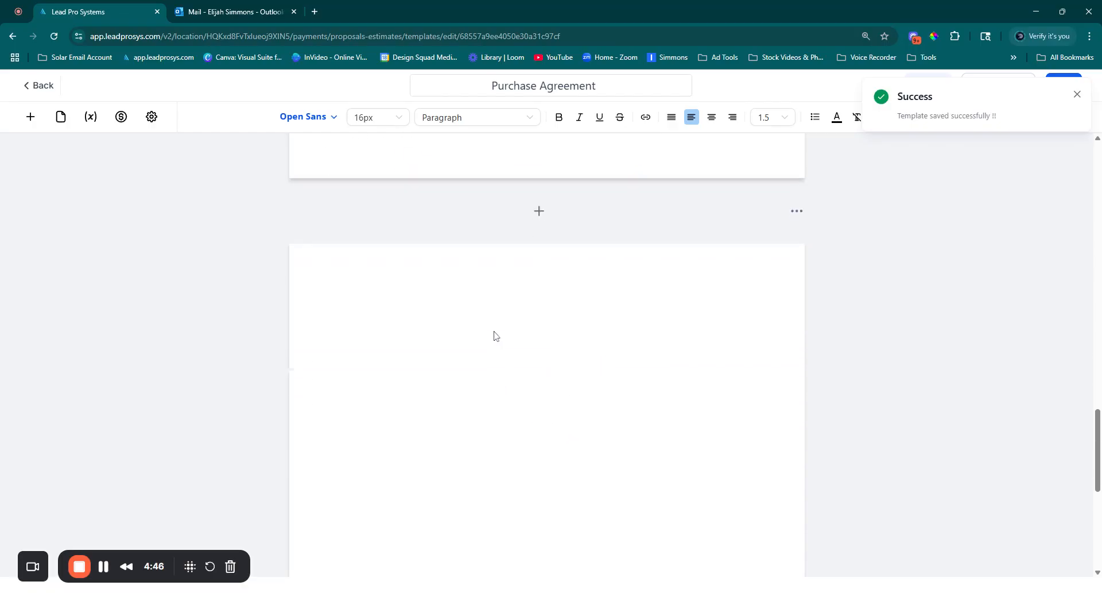
pyautogui.scroll(3, 471, 391)
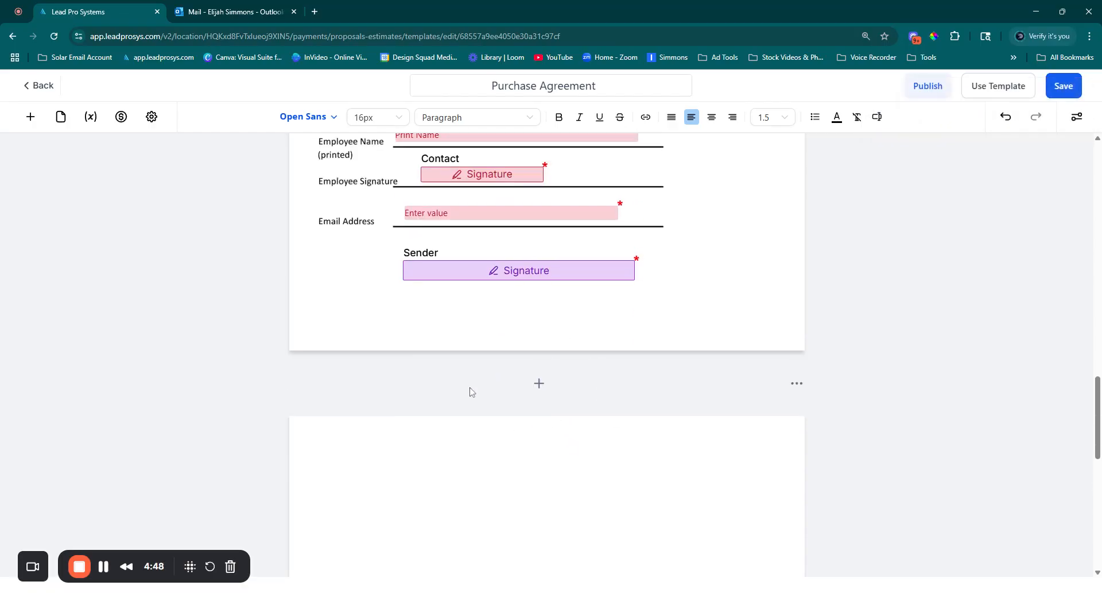
pyautogui.click(798, 383)
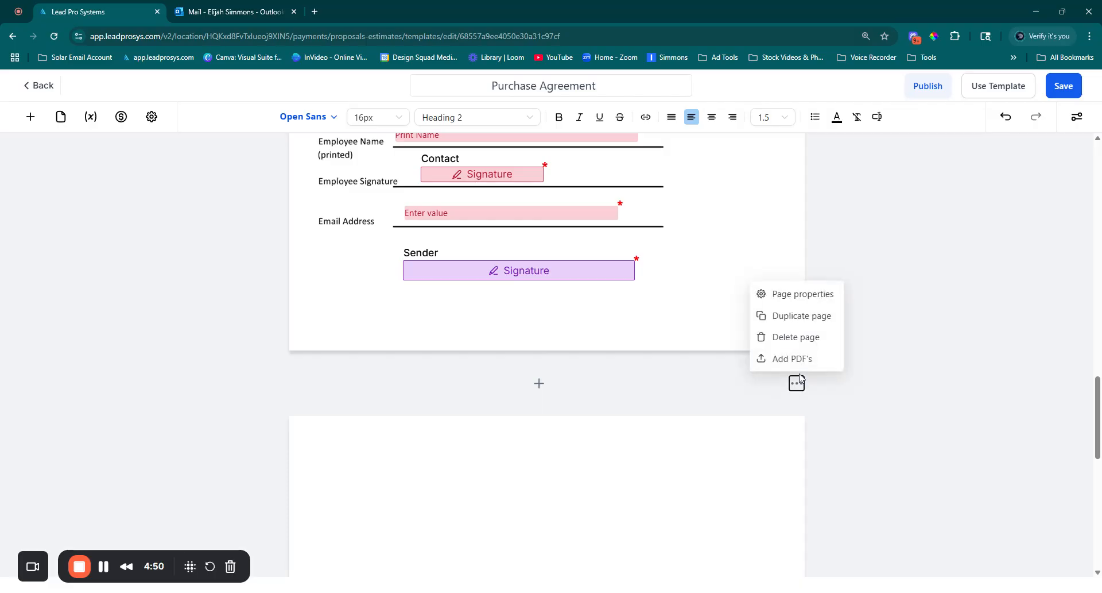
pyautogui.click(791, 342)
pyautogui.scroll(10, 591, 437)
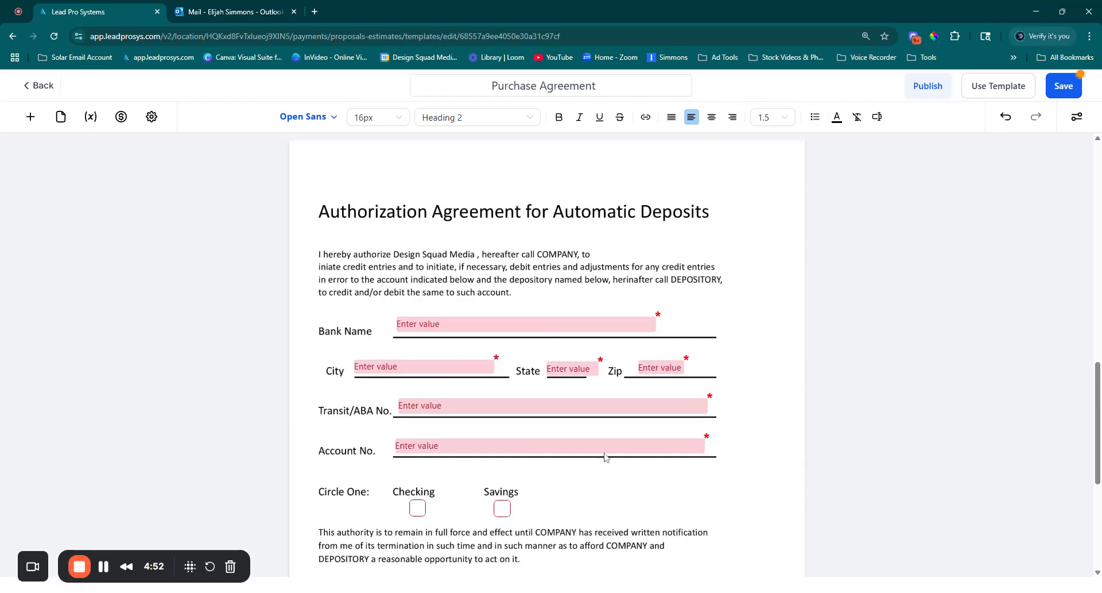
pyautogui.click(1068, 86)
pyautogui.scroll(2, 689, 407)
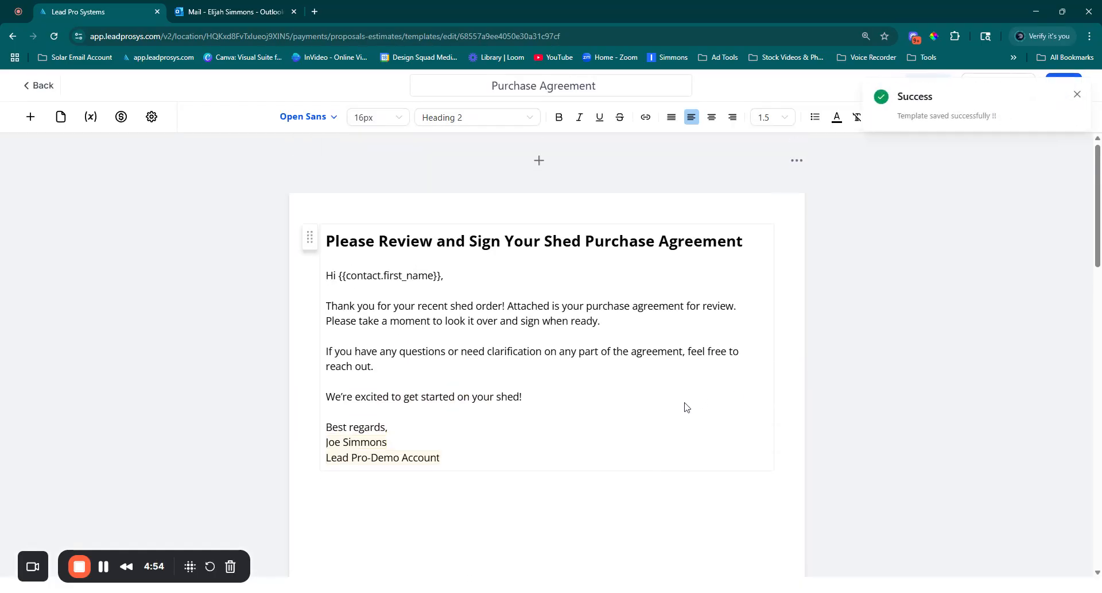
# Create a new document from the saved Purchase Agreement template.
pyautogui.scroll(-15, 658, 362)
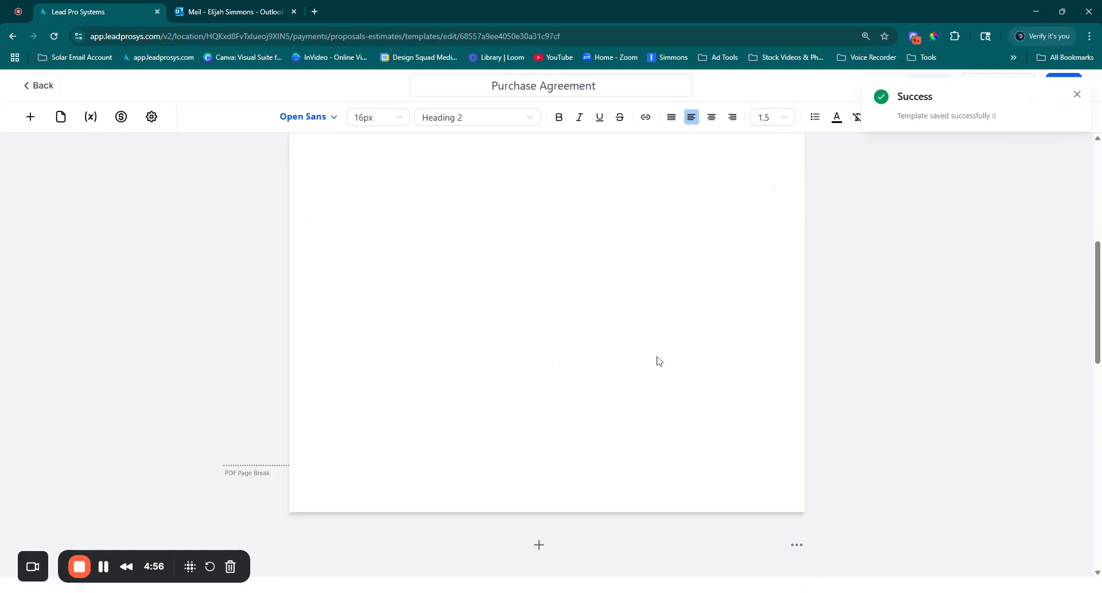
pyautogui.scroll(10, 686, 319)
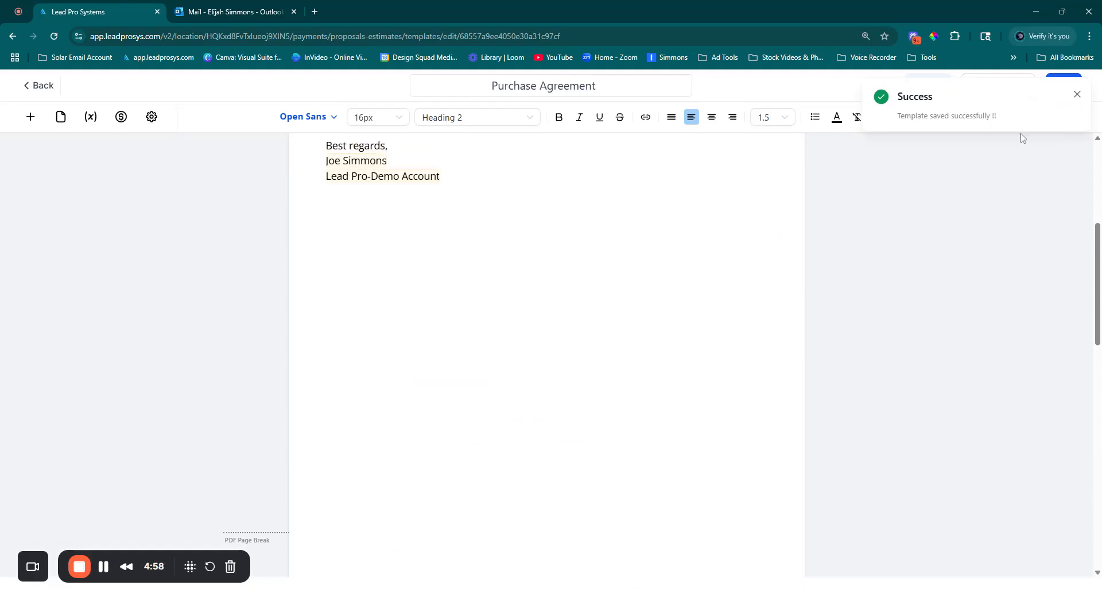
pyautogui.click(1077, 94)
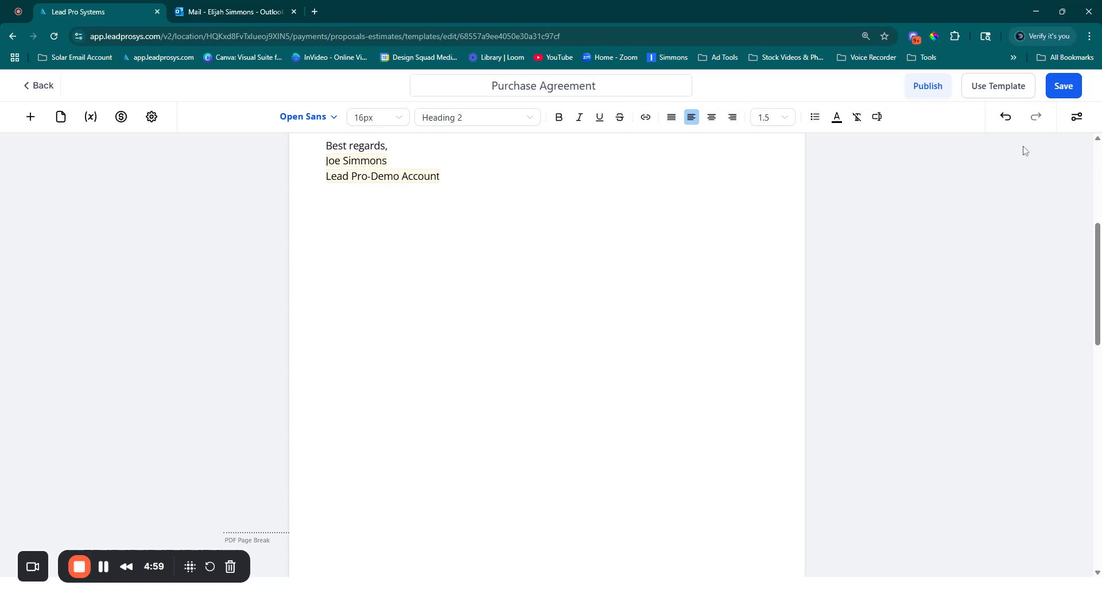
pyautogui.click(999, 92)
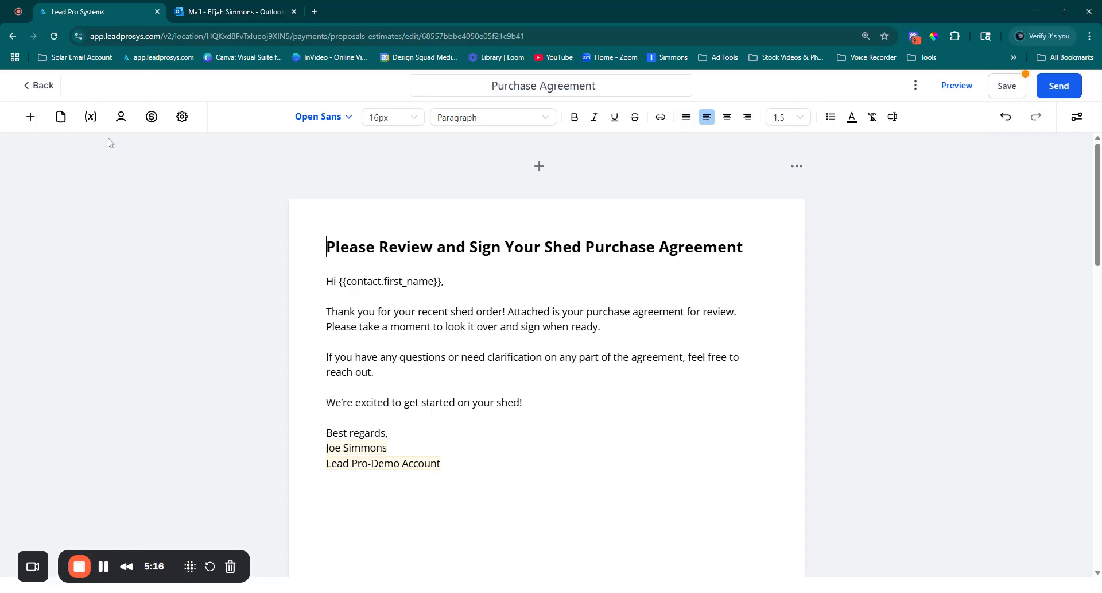
# Search the contacts for the demo customer and assign that contact as the document's primary client.
pyautogui.click(121, 117)
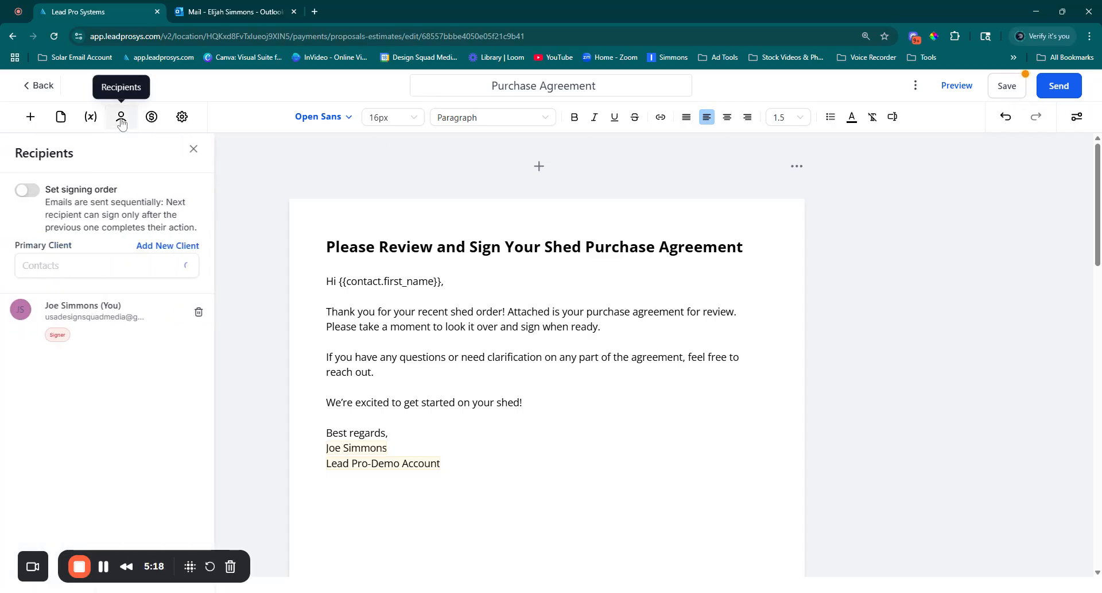
pyautogui.click(47, 268)
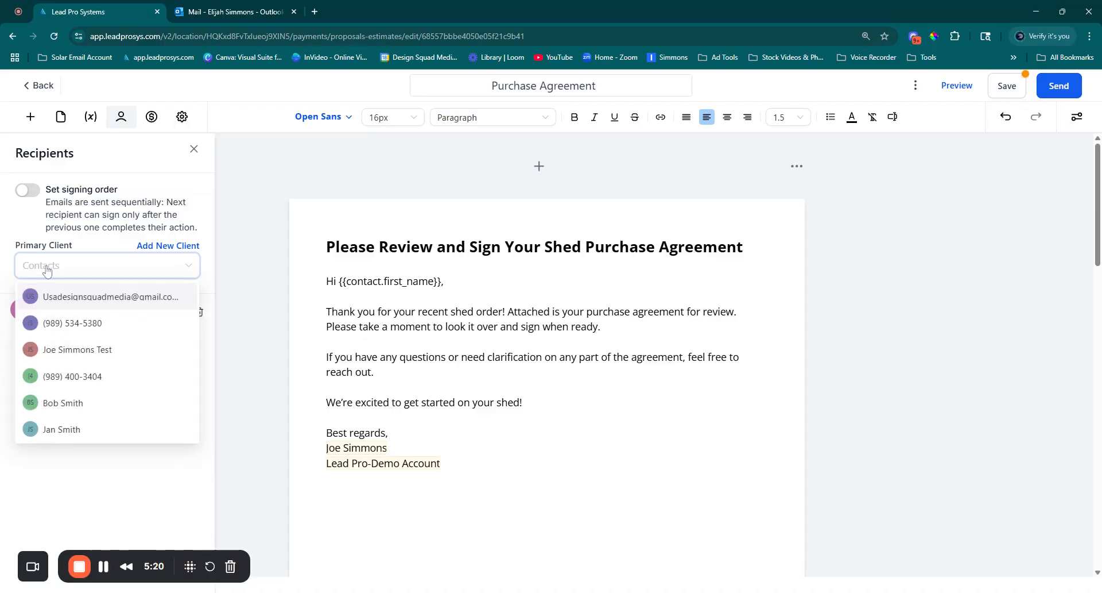
pyautogui.write('jo')
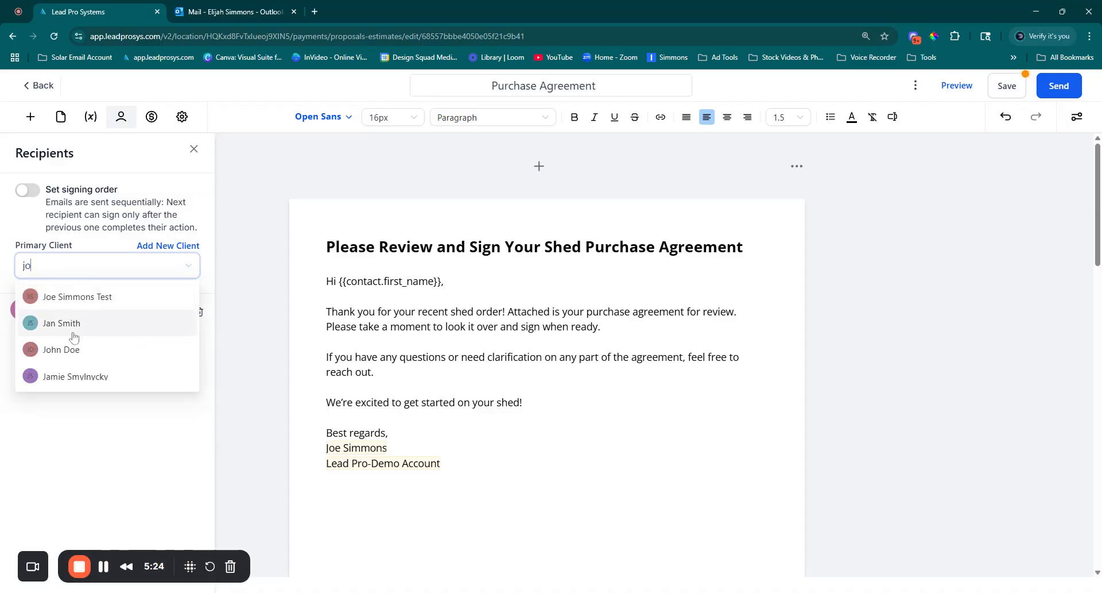
pyautogui.click(68, 350)
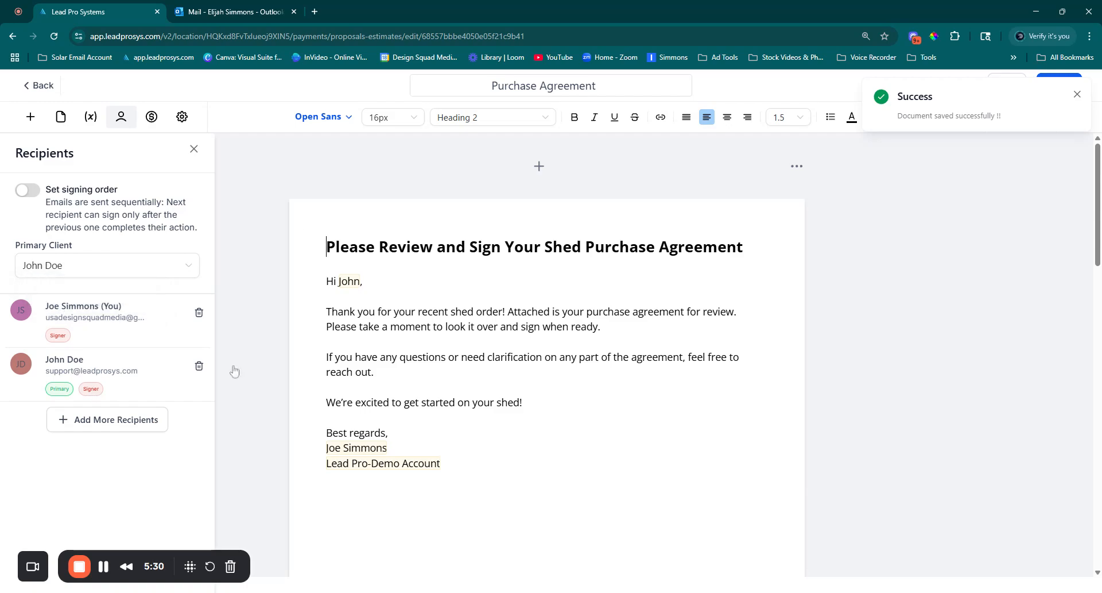
pyautogui.scroll(-15, 512, 439)
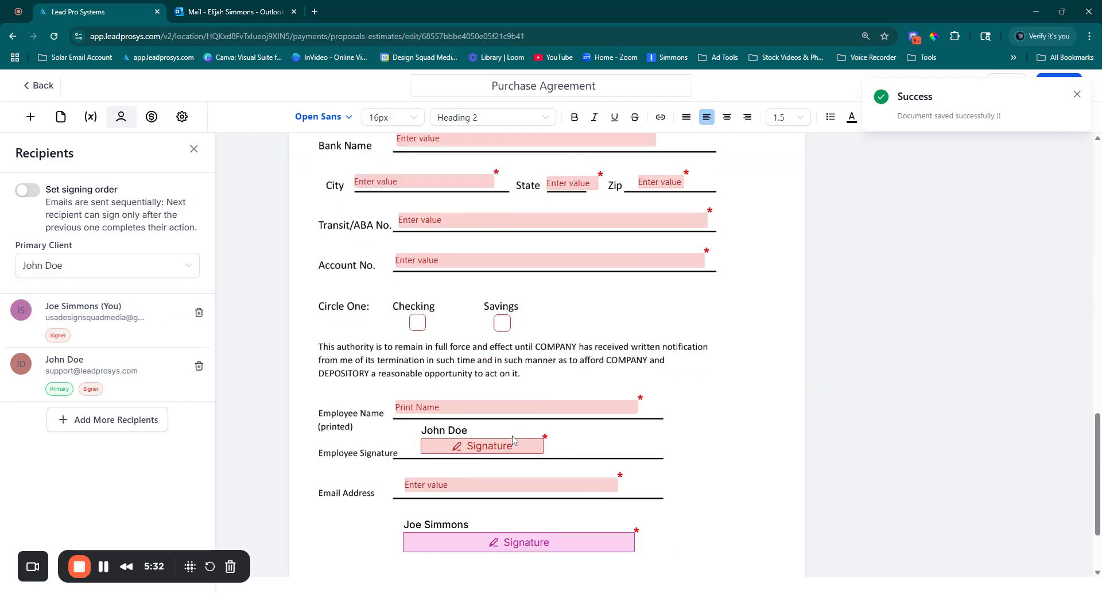
pyautogui.scroll(-2, 513, 440)
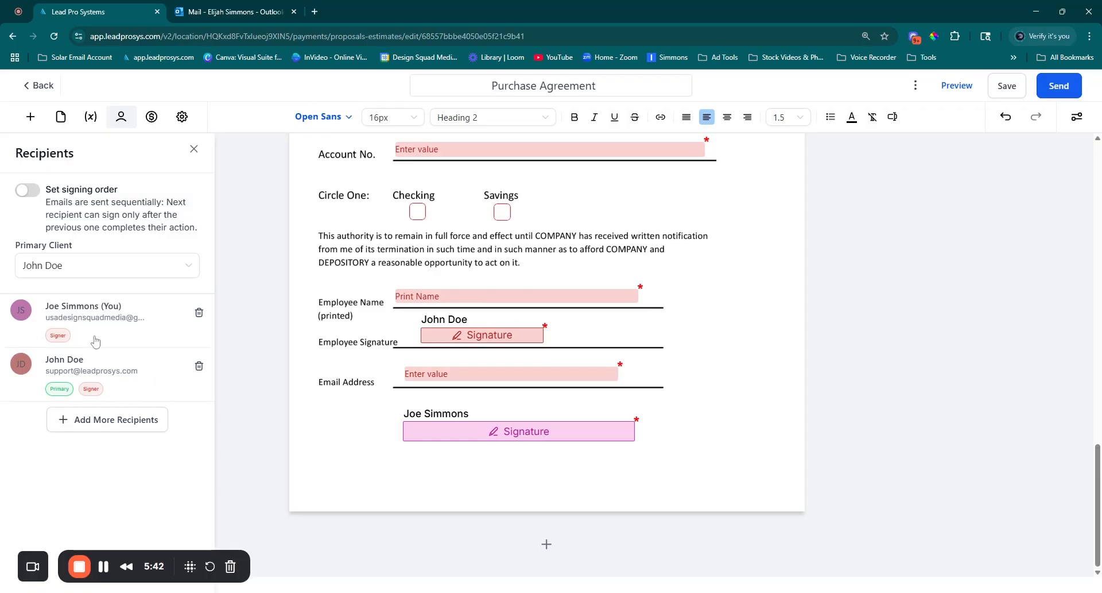
# Turn on the signing order, place the customer ahead of the sender, and save the document.
pyautogui.click(27, 191)
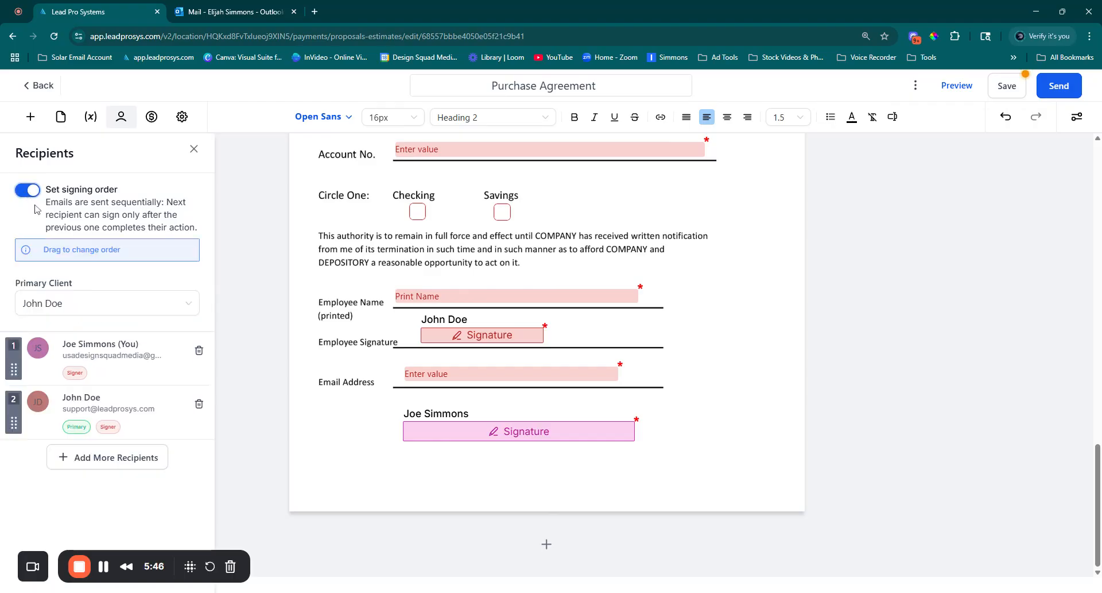
pyautogui.moveTo(12, 355); pyautogui.dragTo(13, 407)
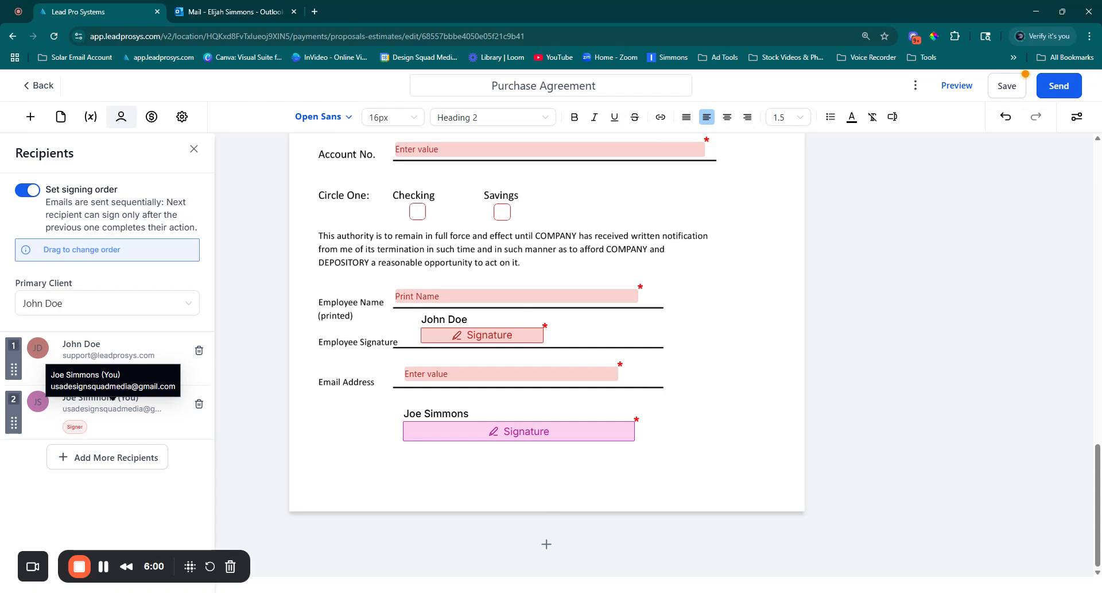
pyautogui.click(1005, 91)
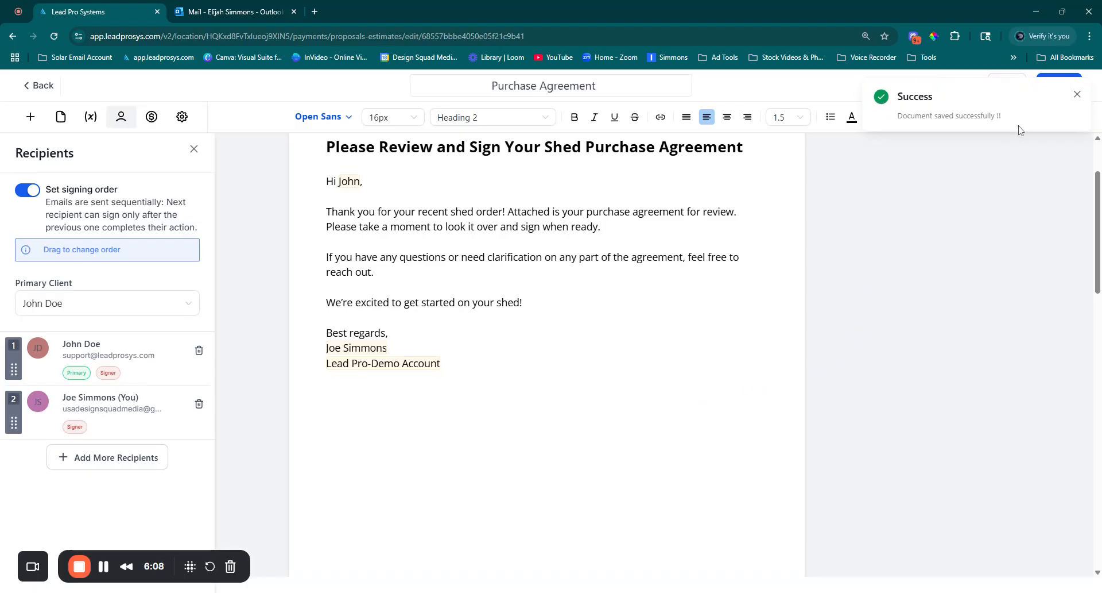
pyautogui.click(1077, 95)
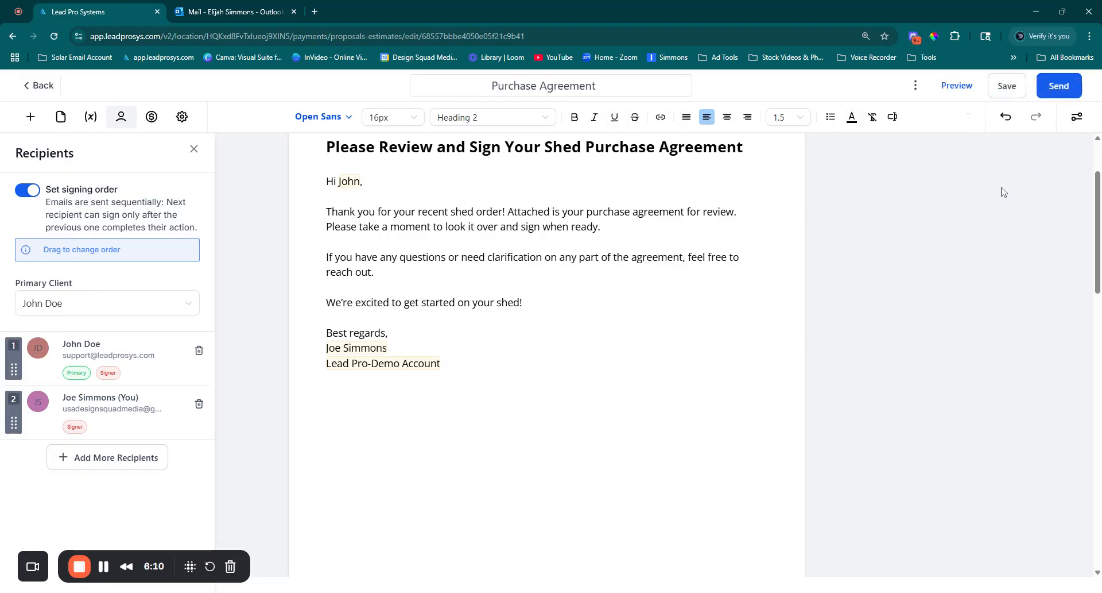
# Send the Purchase Agreement to both recipients via email with the Default email template.
pyautogui.click(1061, 88)
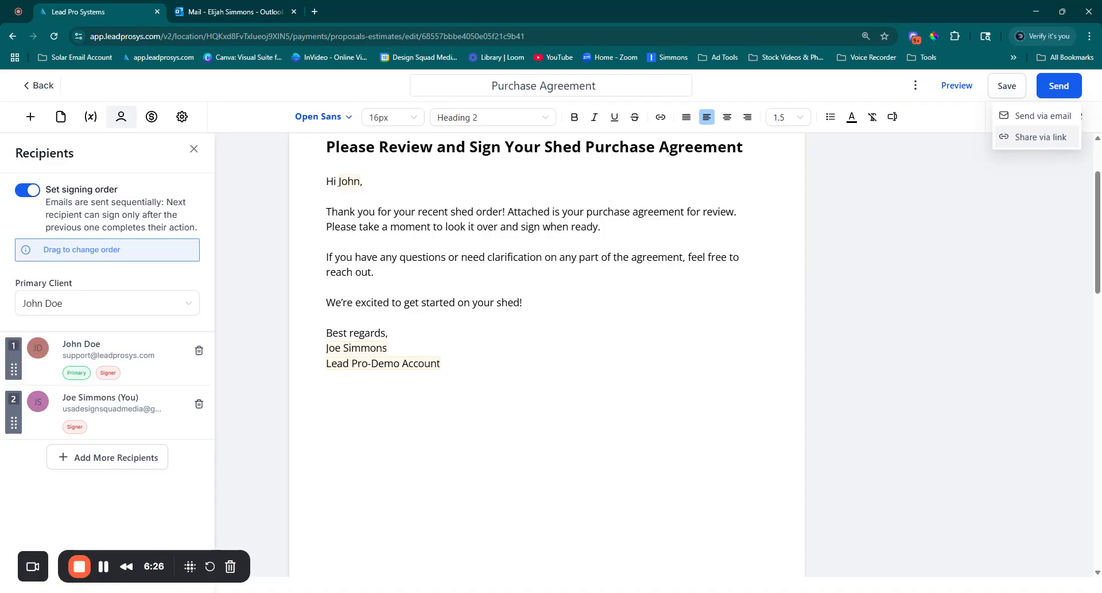
pyautogui.click(1038, 117)
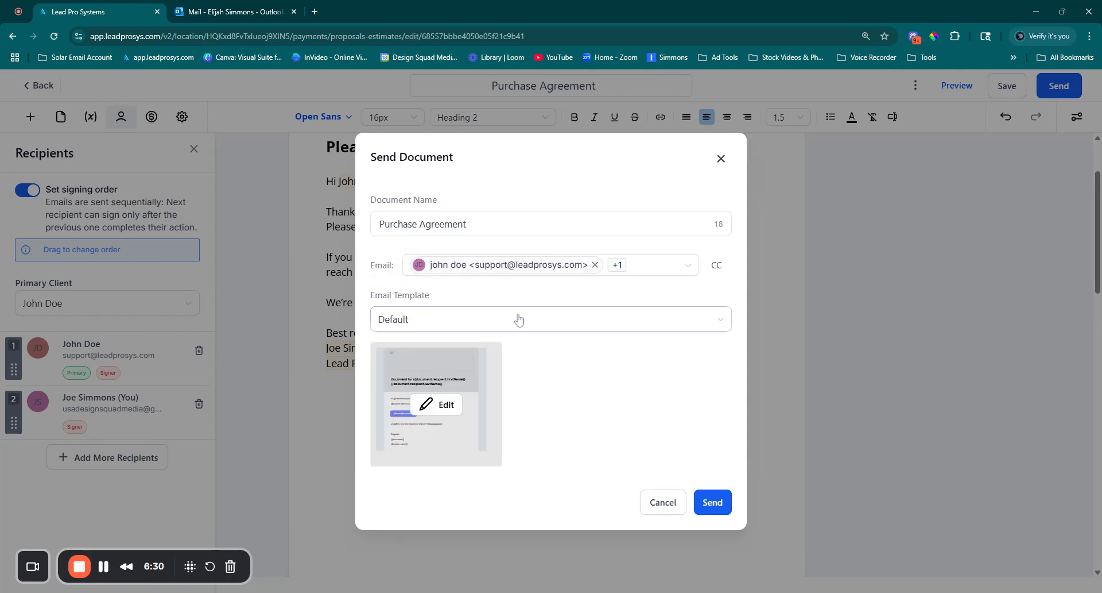
pyautogui.click(712, 503)
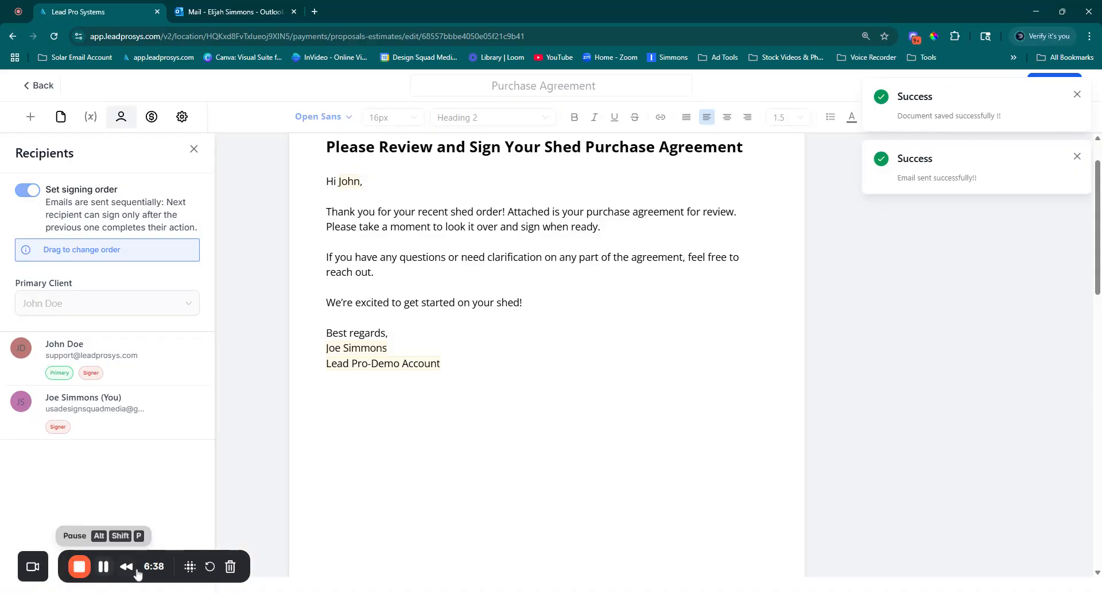
# Switch to the Outlook inbox and open the document from the received Purchase Agreement email.
pyautogui.hotkey('ctrl', 'Tab')
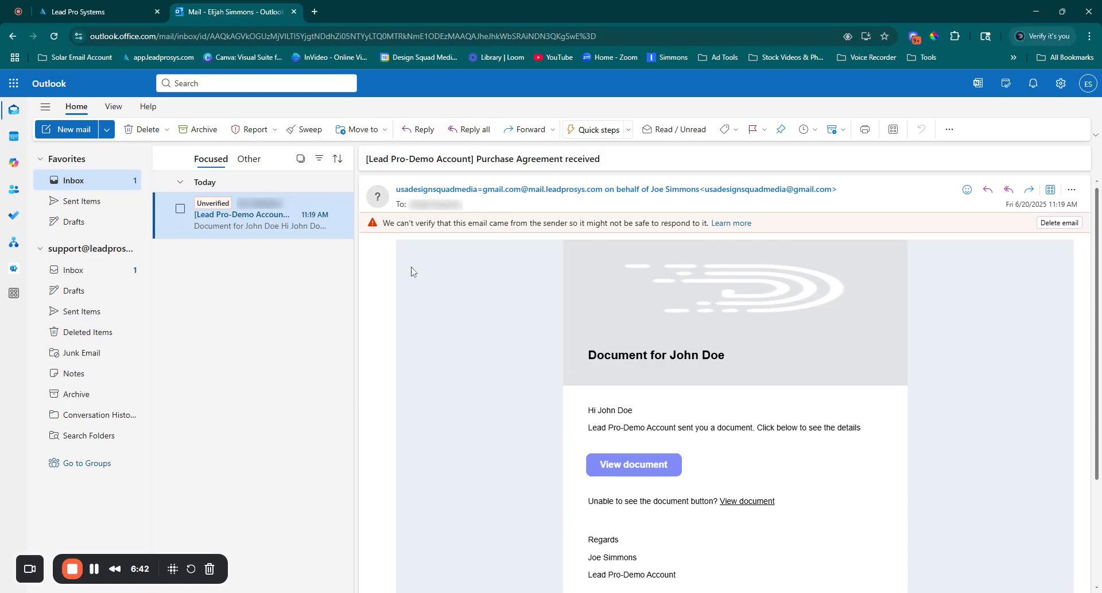
pyautogui.scroll(-2, 488, 357)
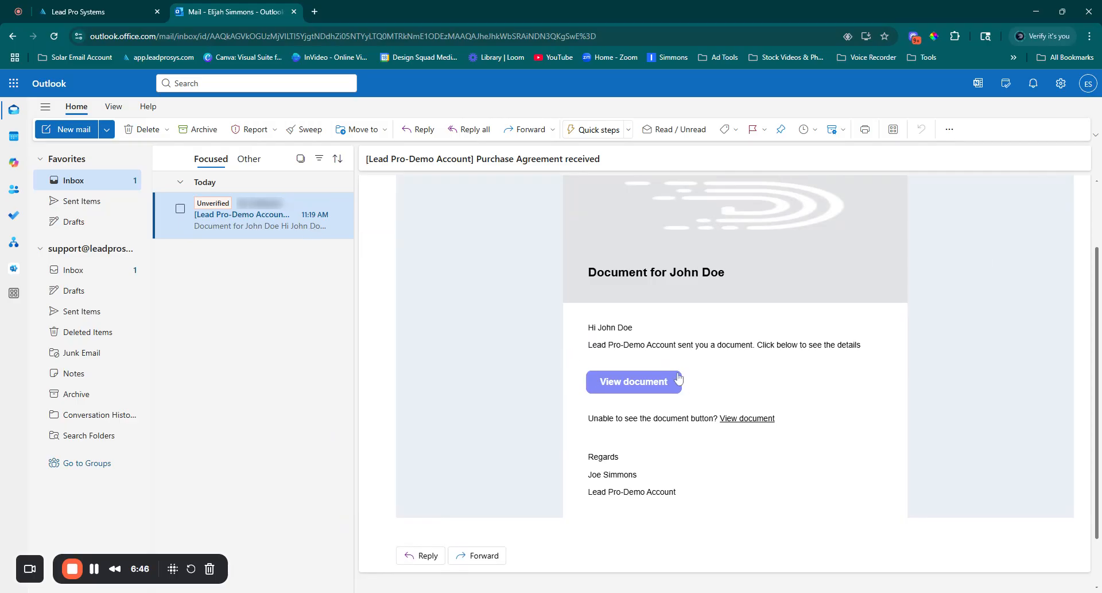
pyautogui.click(624, 384)
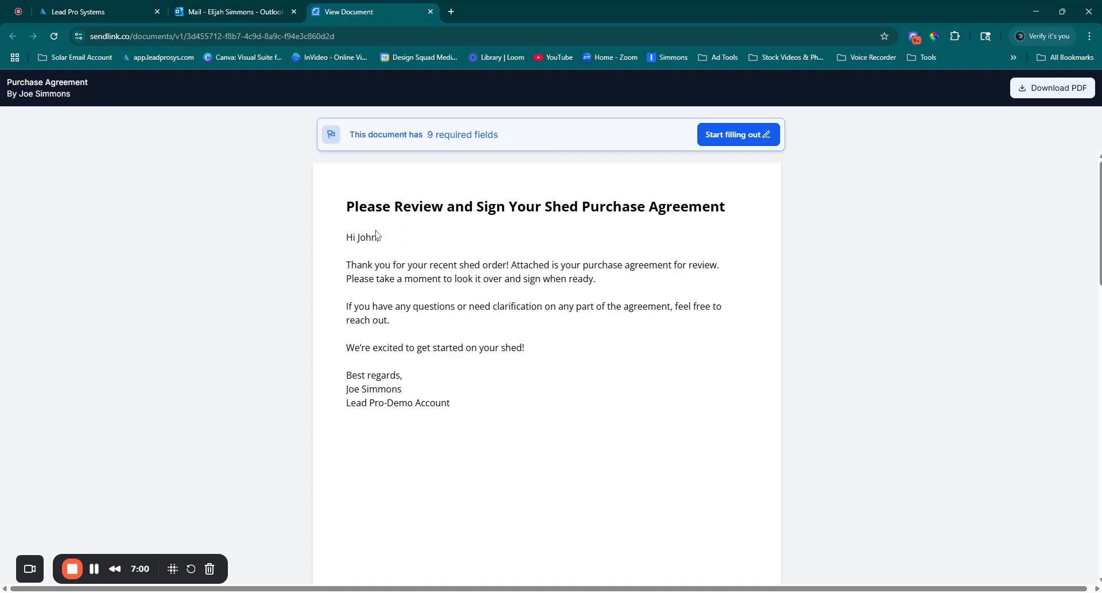
# Look through the received agreement from the cover message to the form's fillable and signature fields.
pyautogui.scroll(-15, 611, 283)
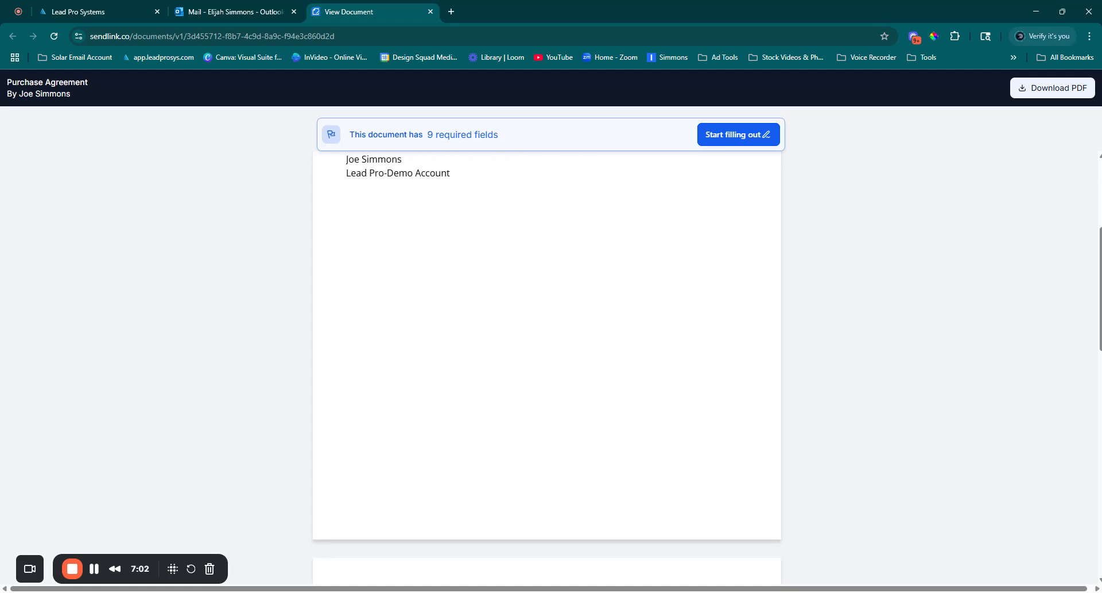
pyautogui.scroll(-3, 618, 298)
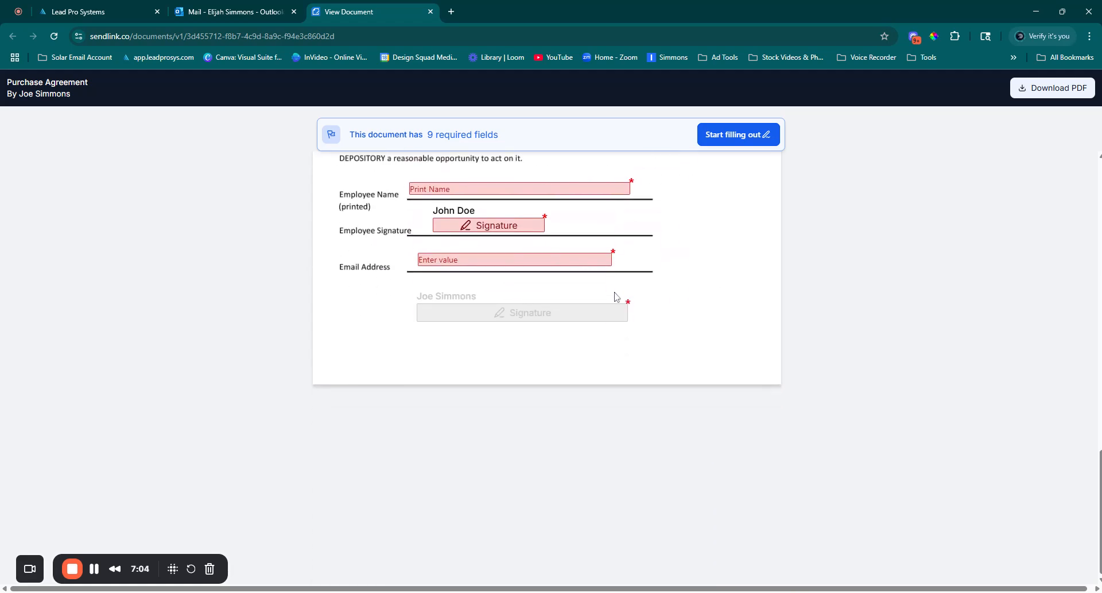
pyautogui.scroll(8, 612, 294)
pyautogui.scroll(-1, 632, 284)
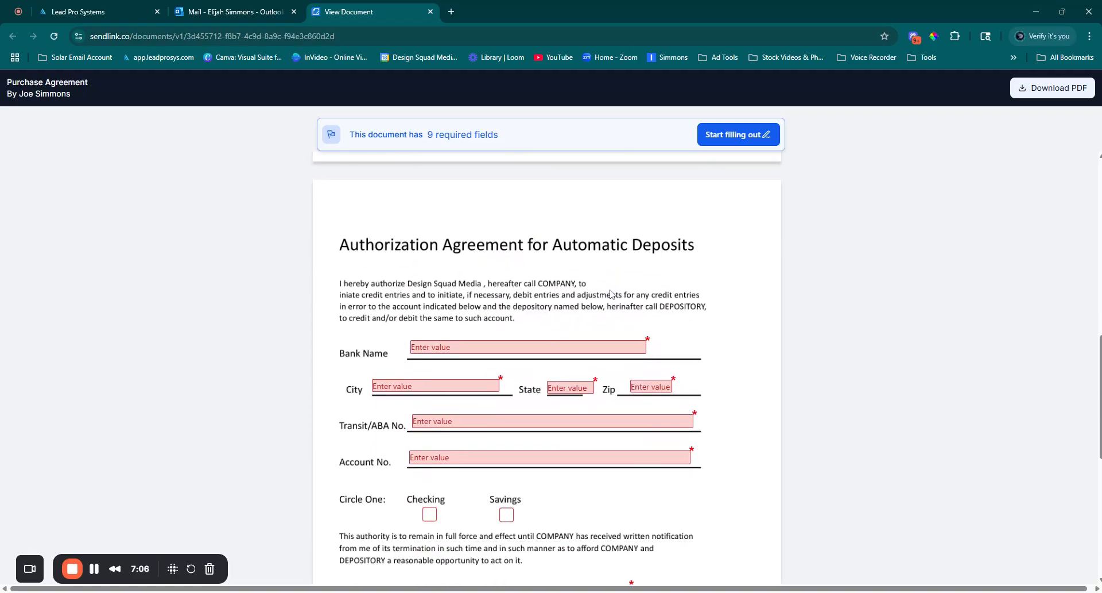
pyautogui.scroll(4, 644, 279)
pyautogui.scroll(3, 643, 279)
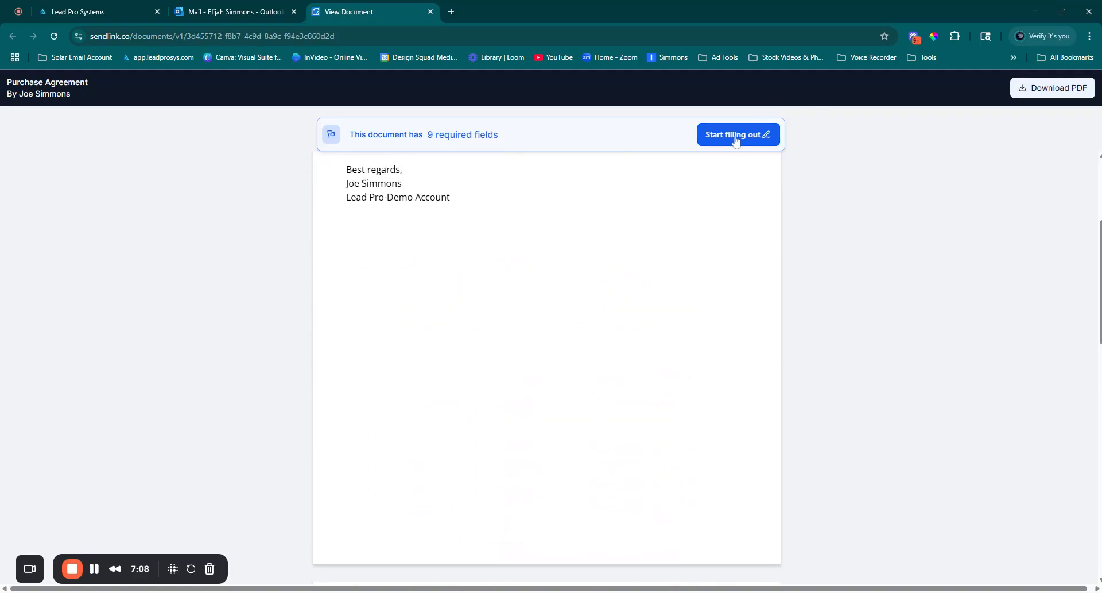
# Start filling out the agreement as the customer and step through its required fields with the fill-in guide.
pyautogui.click(733, 137)
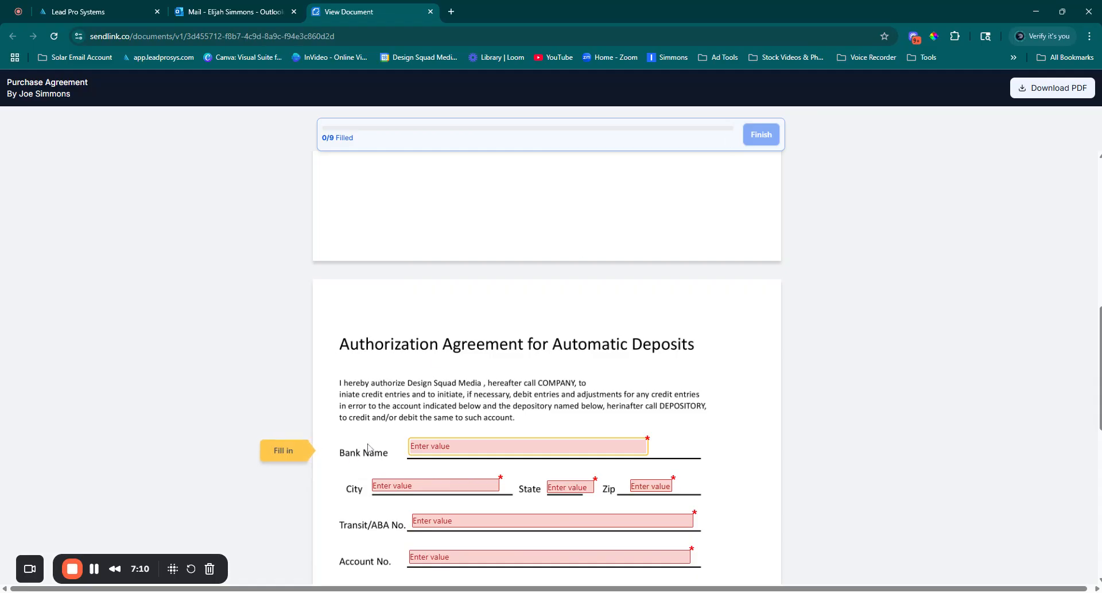
pyautogui.click(416, 447)
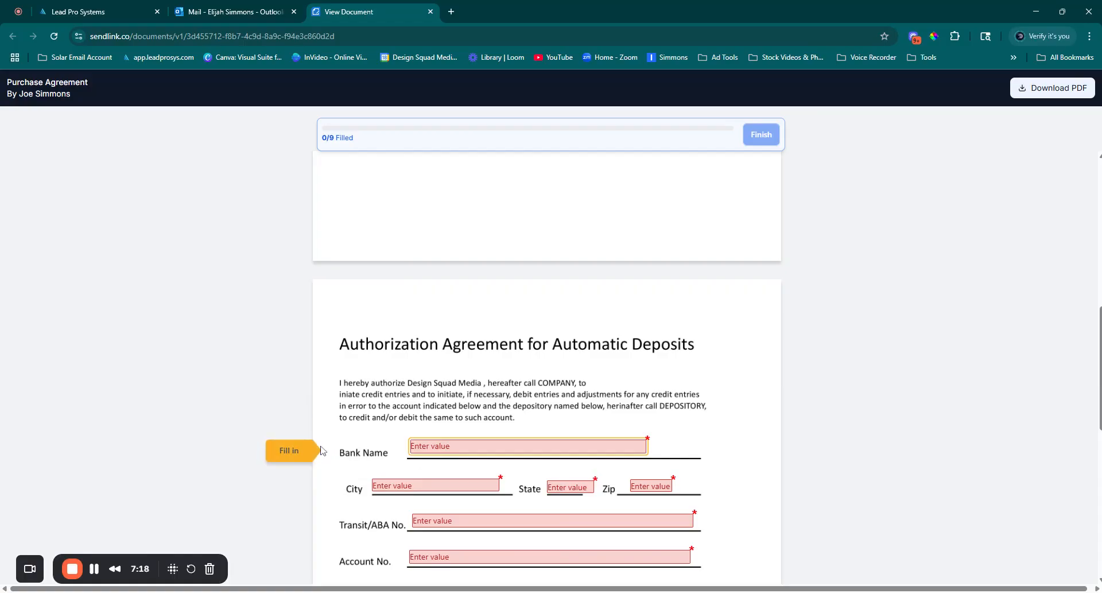
pyautogui.click(287, 452)
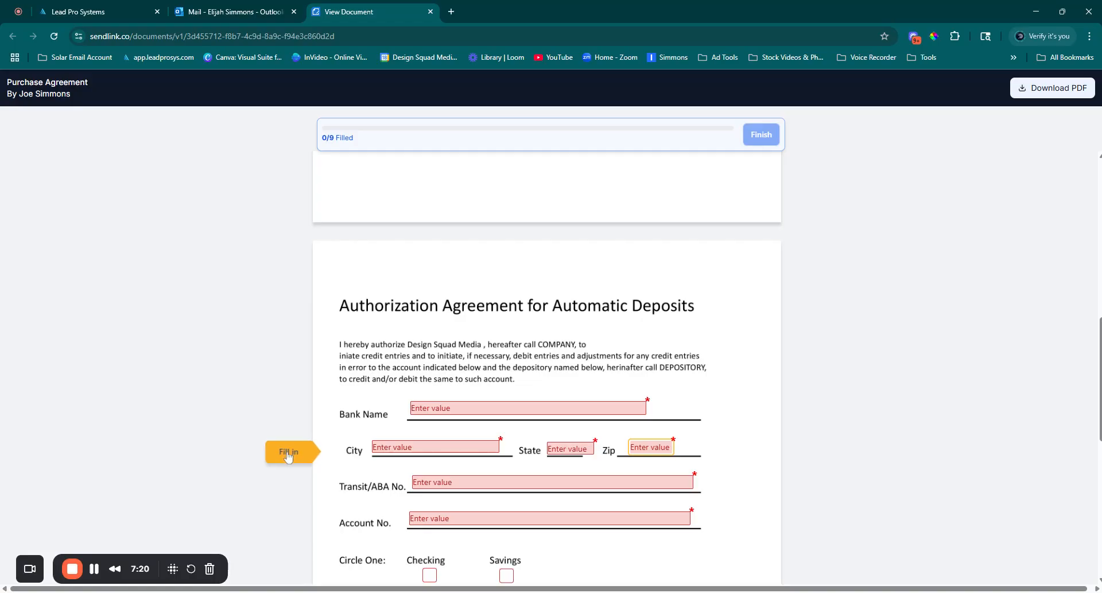
pyautogui.click(288, 452)
pyautogui.scroll(-8, 511, 437)
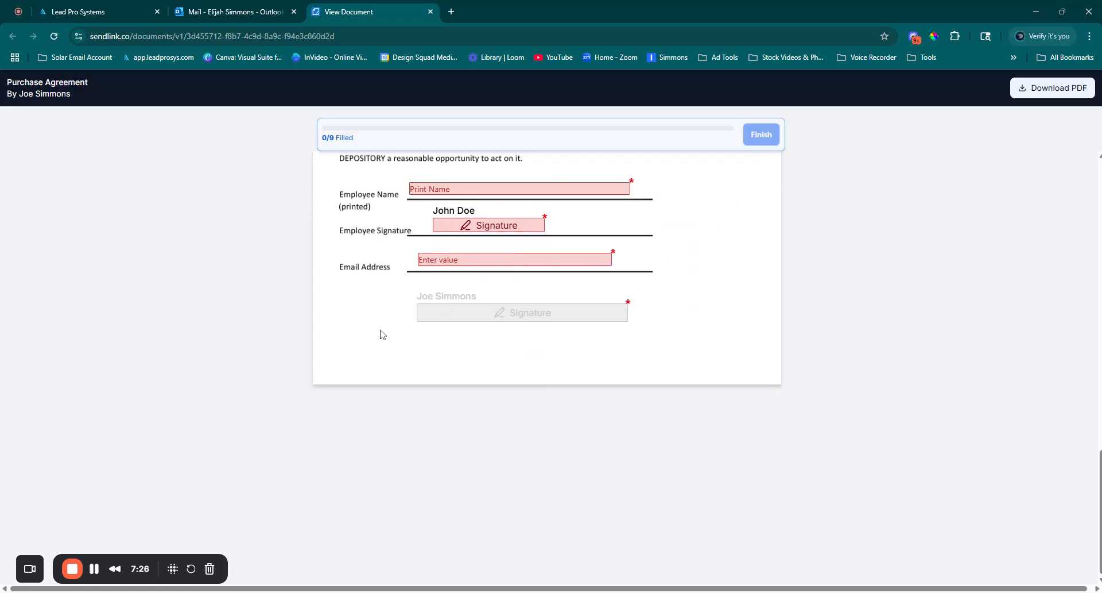
pyautogui.click(94, 569)
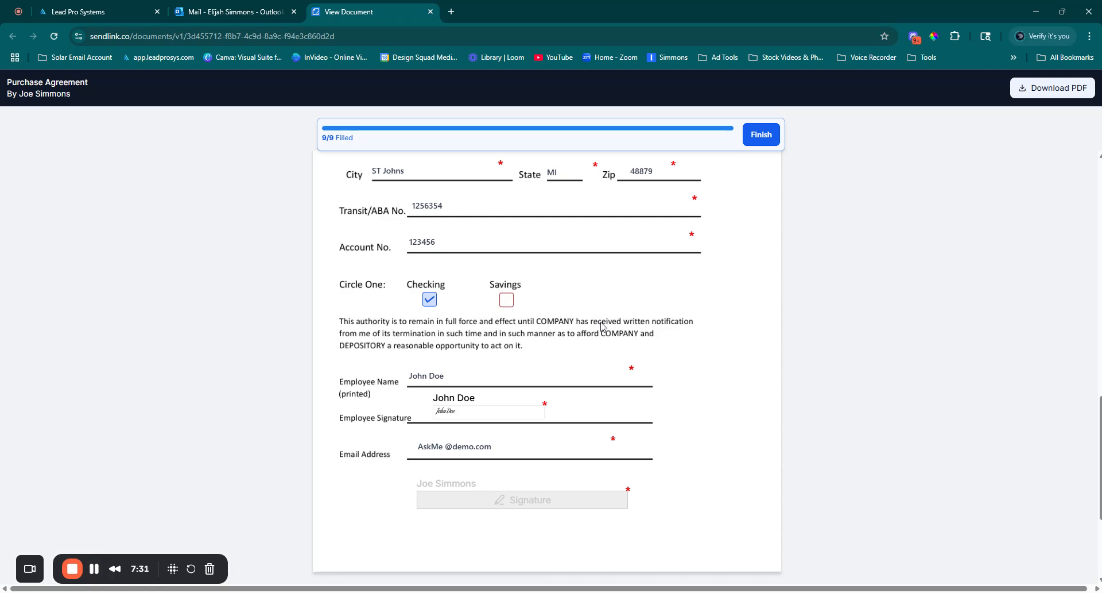
# Review the completed deposit authorization fields, finish the Purchase Agreement as the customer, and dismiss the notification.
pyautogui.scroll(4, 682, 331)
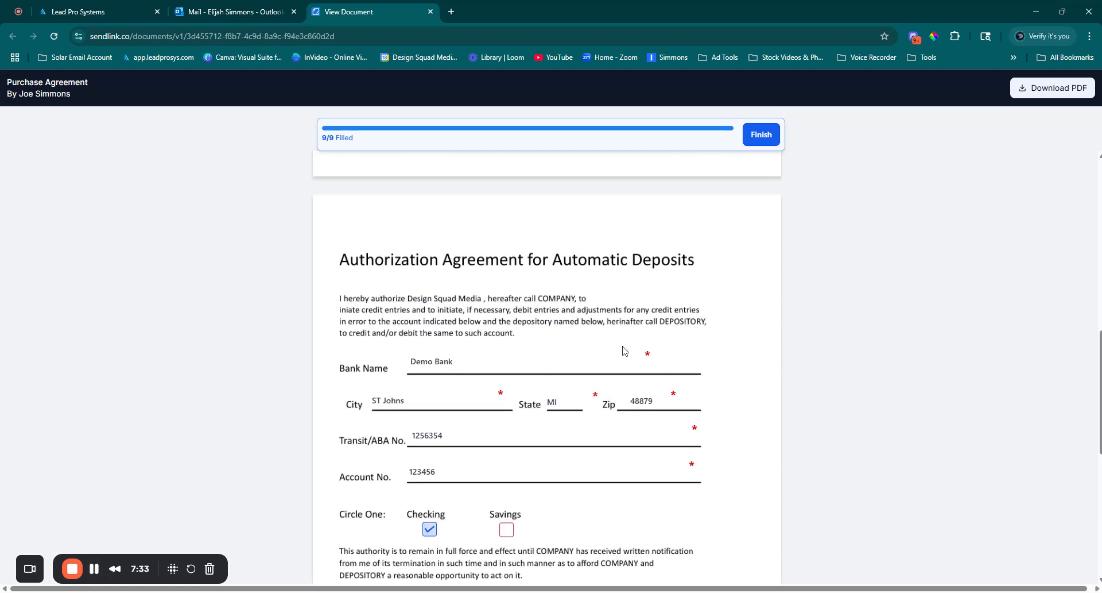
pyautogui.scroll(-3, 626, 352)
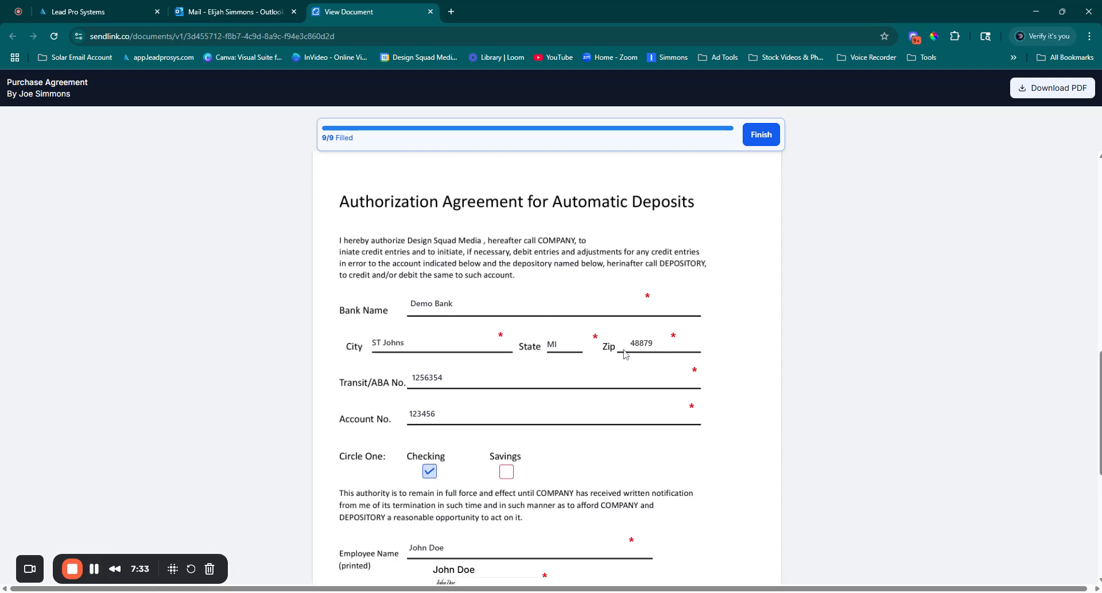
pyautogui.click(762, 136)
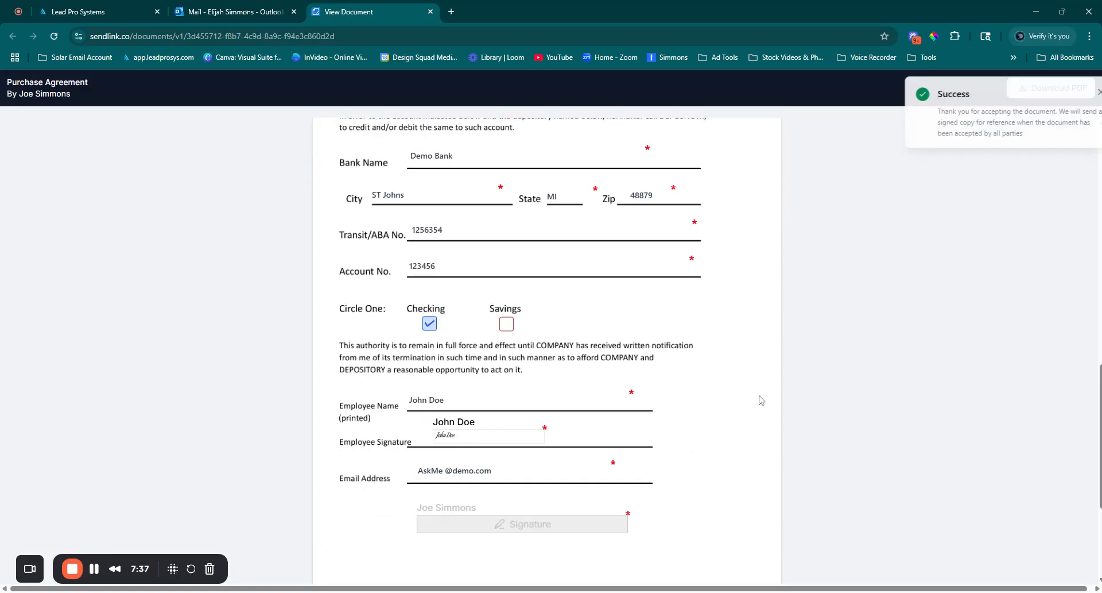
pyautogui.click(1078, 94)
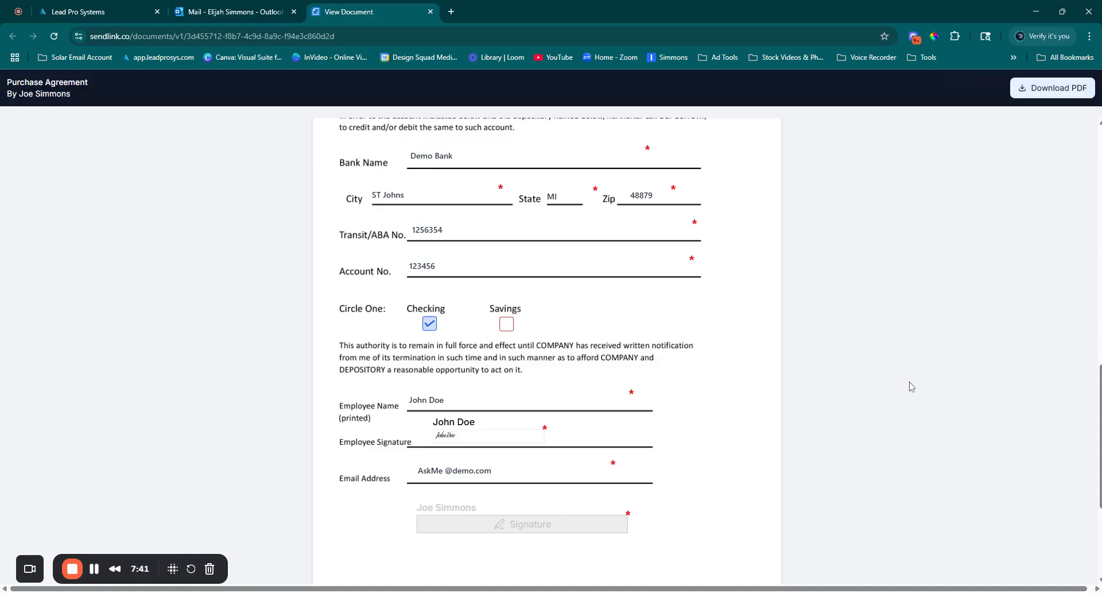
pyautogui.scroll(-4, 630, 480)
pyautogui.scroll(4, 630, 480)
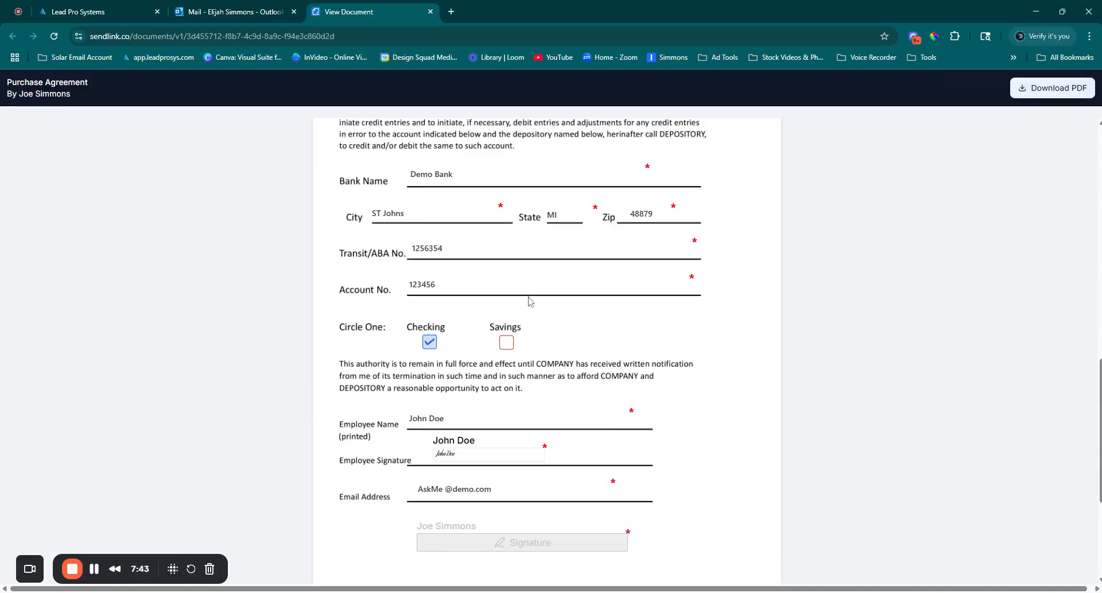
pyautogui.scroll(-4, 529, 300)
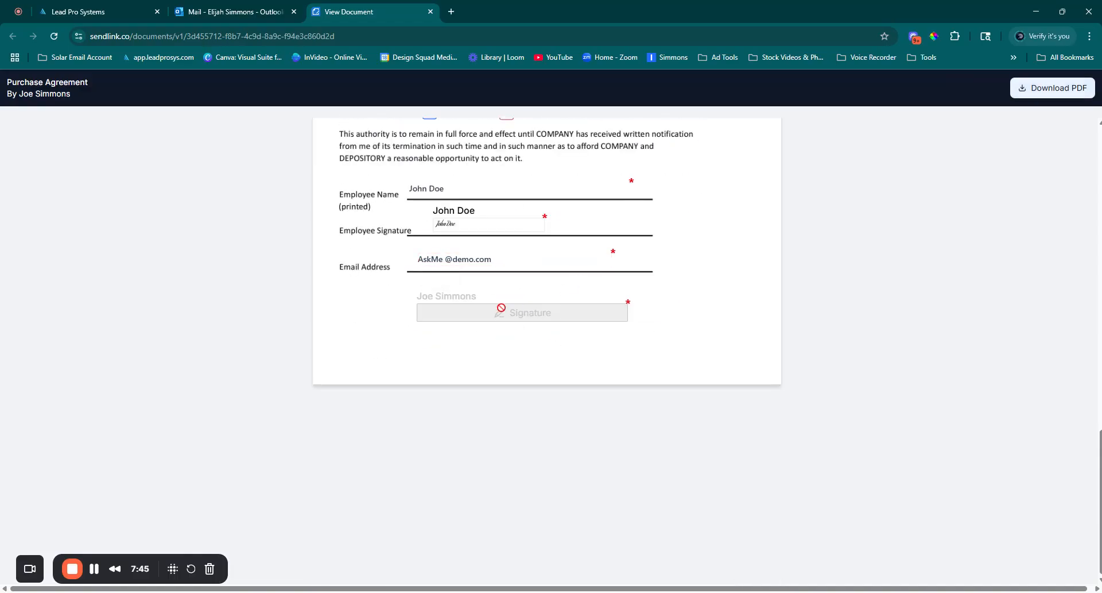